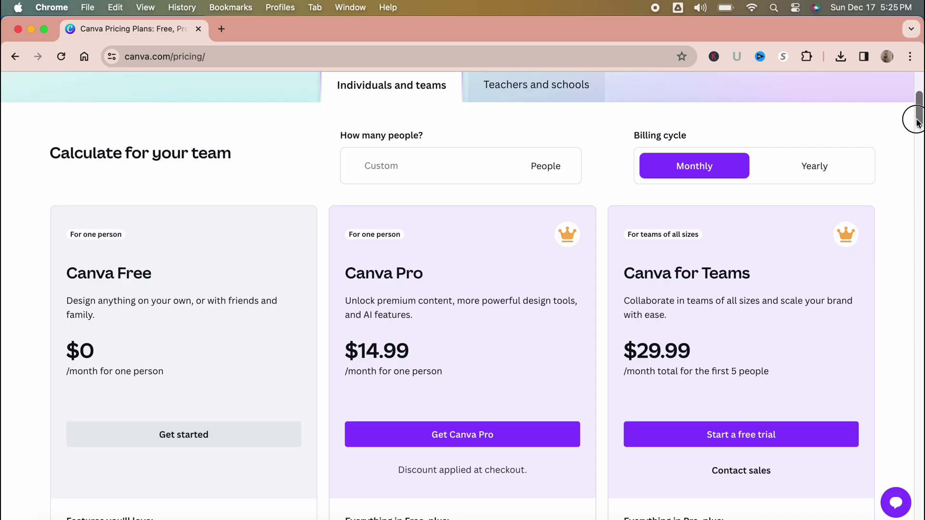
# Step: Create a new blank 2560 × 1440 px YouTube Banner design
pyautogui.moveTo(917, 123); pyautogui.dragTo(918, 151)
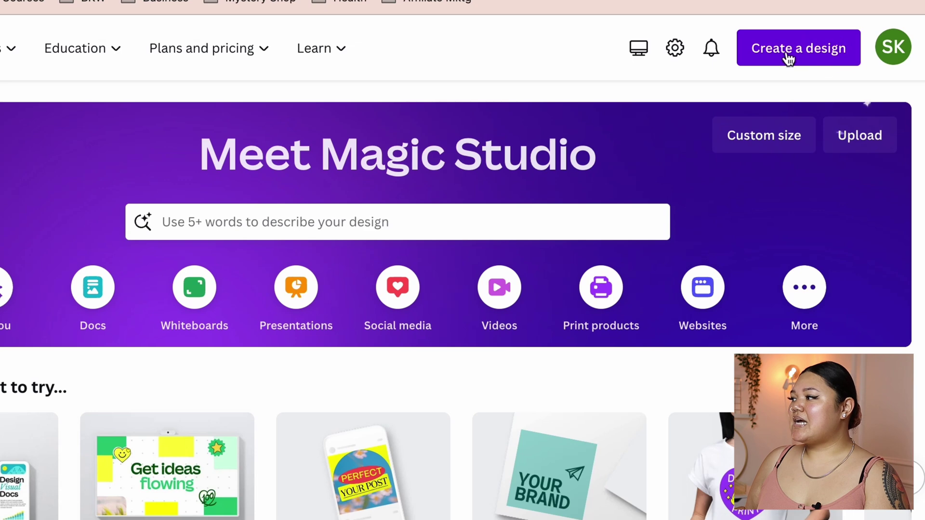
pyautogui.click(815, 59)
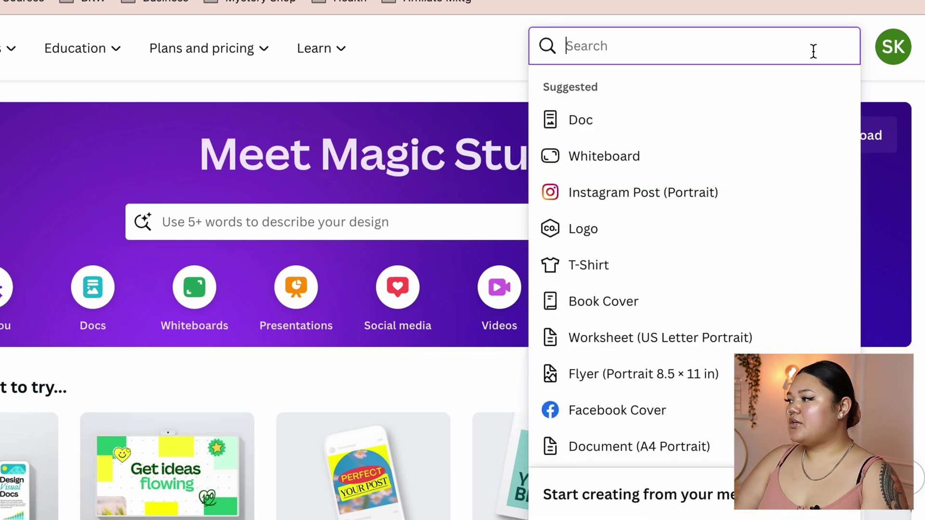
pyautogui.write('youtube ban')
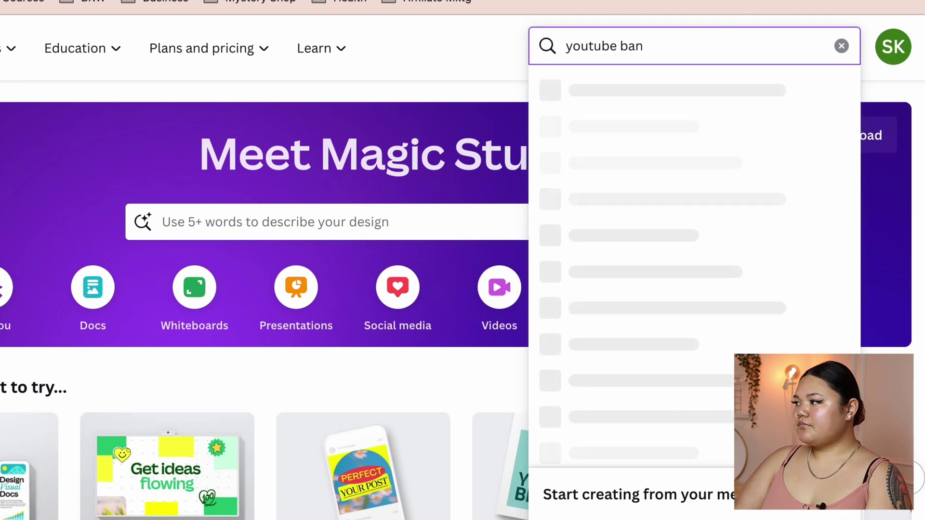
pyautogui.write('ner')
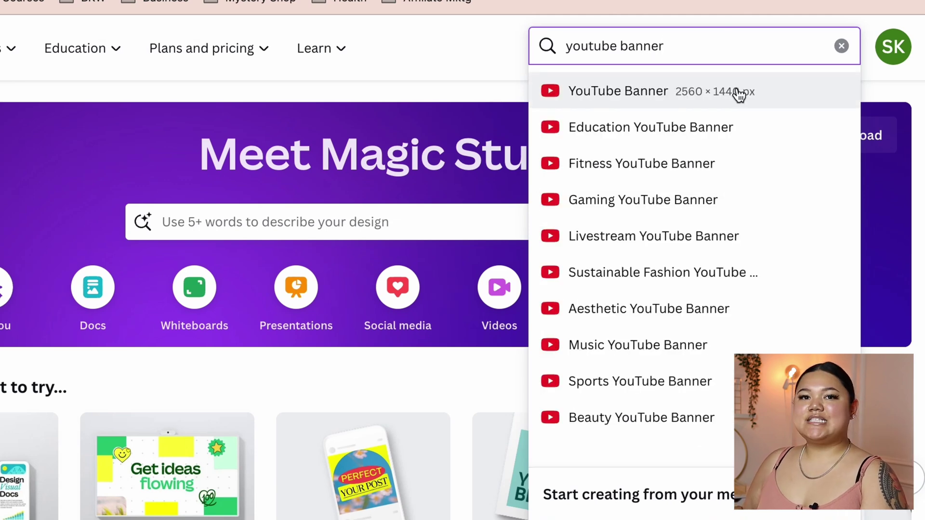
pyautogui.click(737, 93)
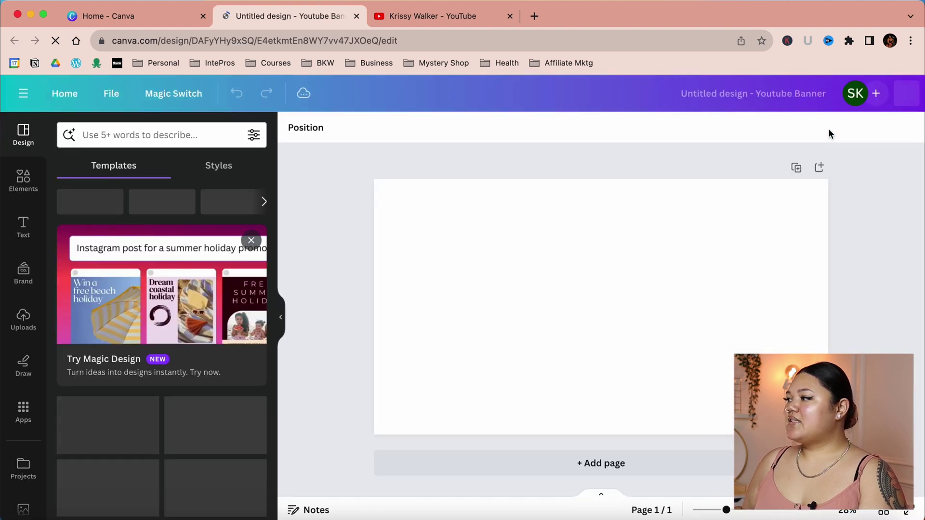
# Step: Rename the design title to 'YouTube Banner'
pyautogui.click(688, 95)
pyautogui.press('BackSpace')
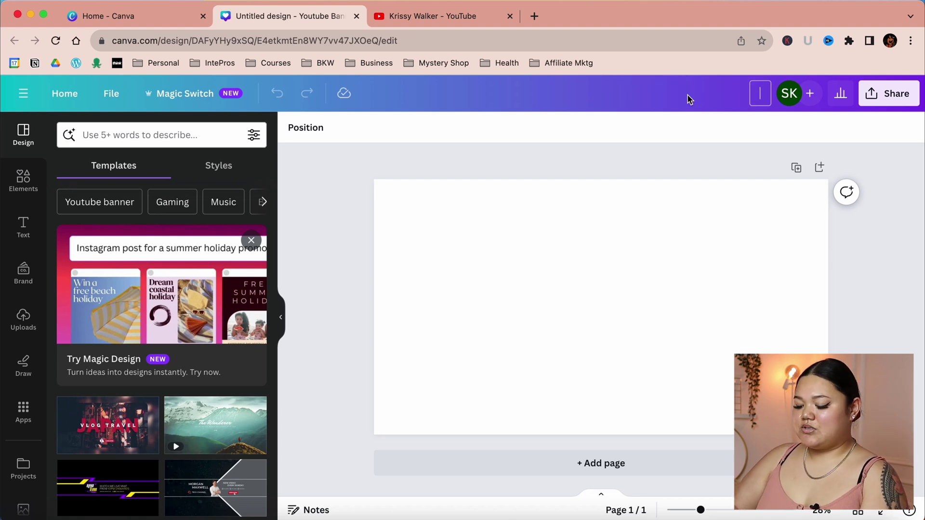
pyautogui.write('YouTube Banner')
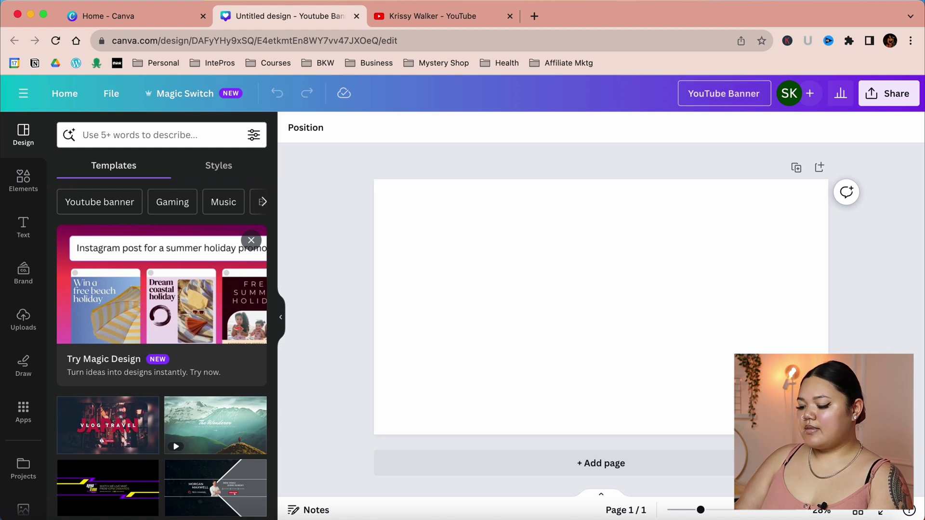
pyautogui.click(686, 294)
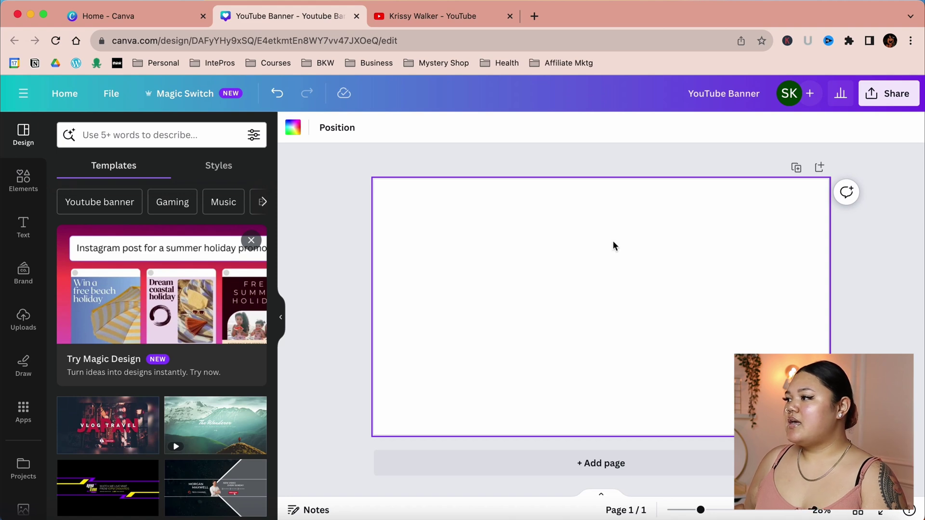
pyautogui.click(422, 20)
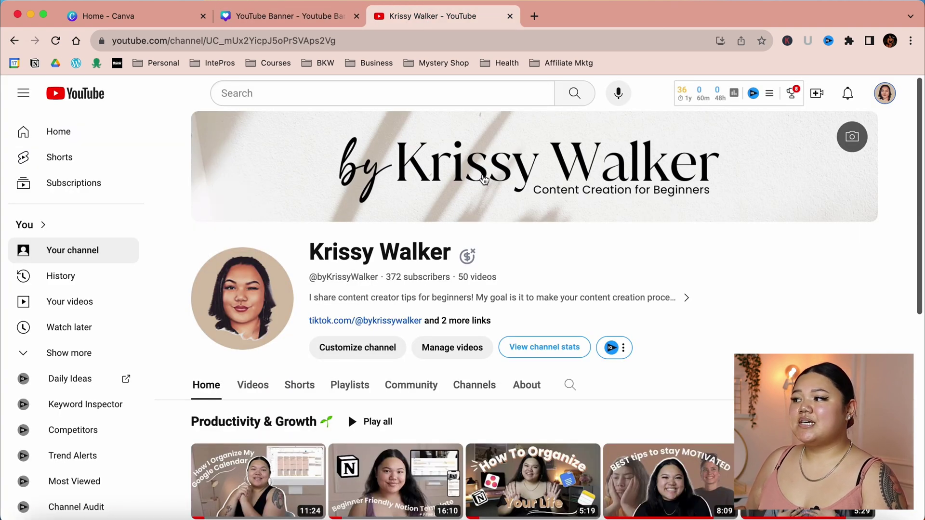
pyautogui.click(311, 12)
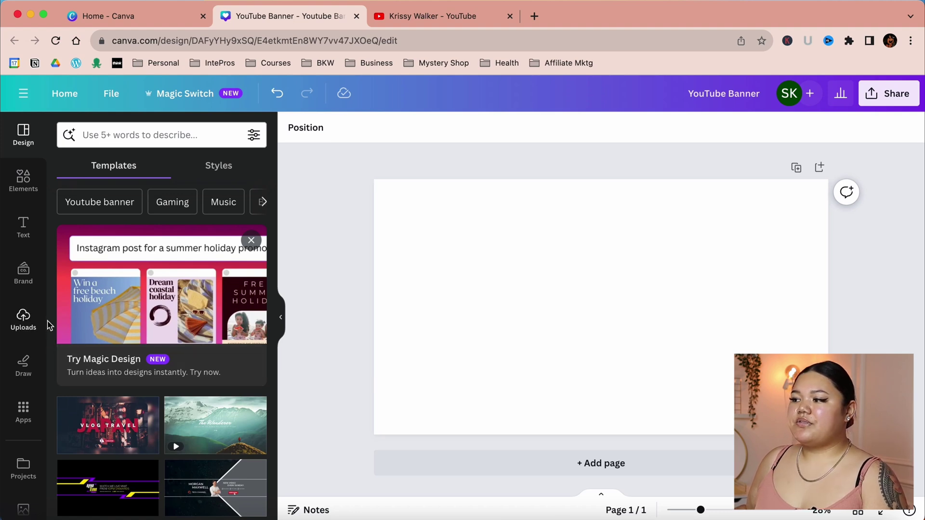
# Step: Upload the IMG_1992.JPG photo to Uploads
pyautogui.click(22, 320)
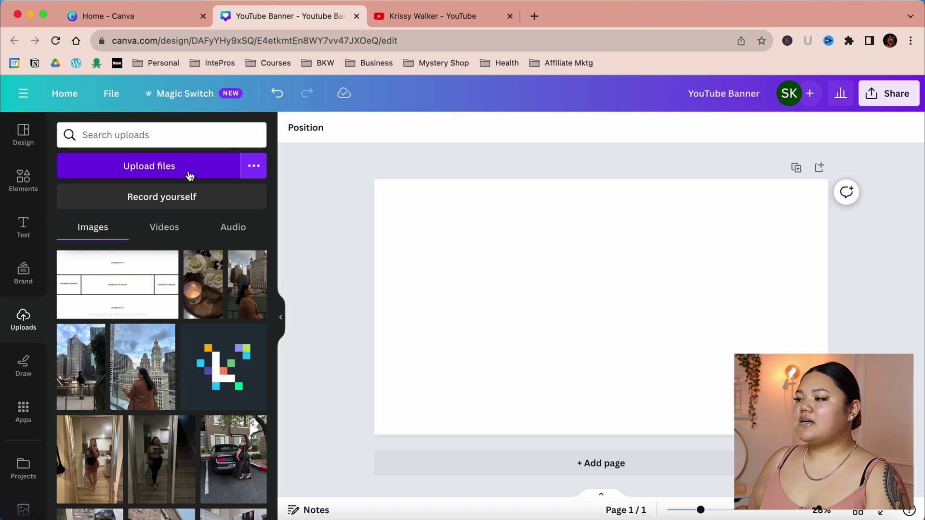
pyautogui.click(143, 176)
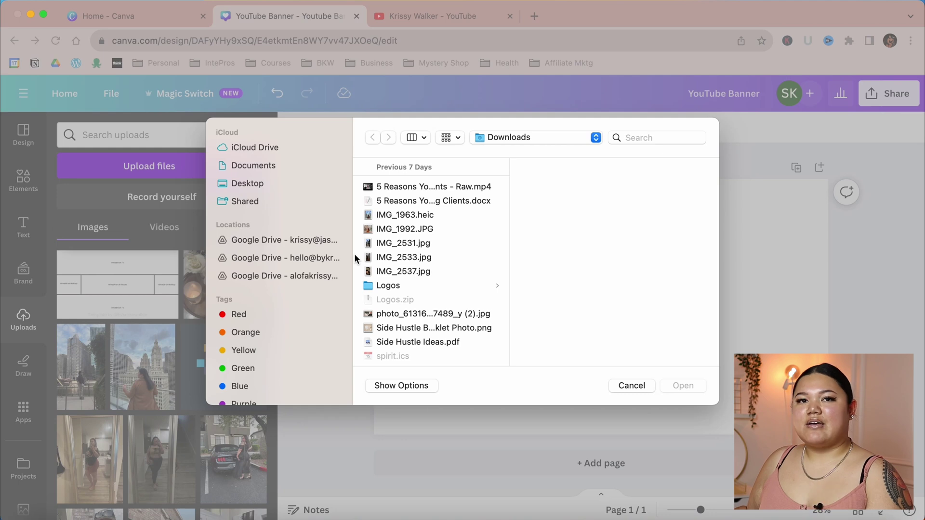
pyautogui.click(404, 229)
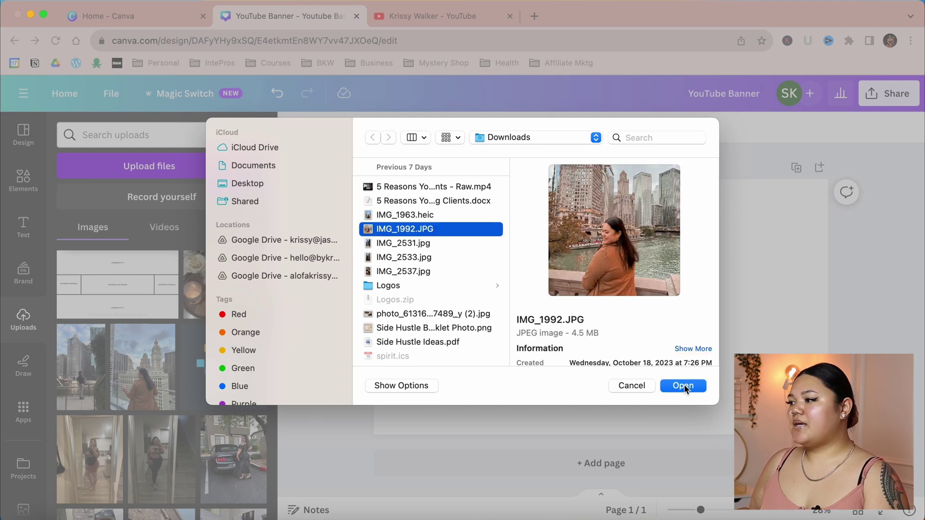
pyautogui.click(683, 387)
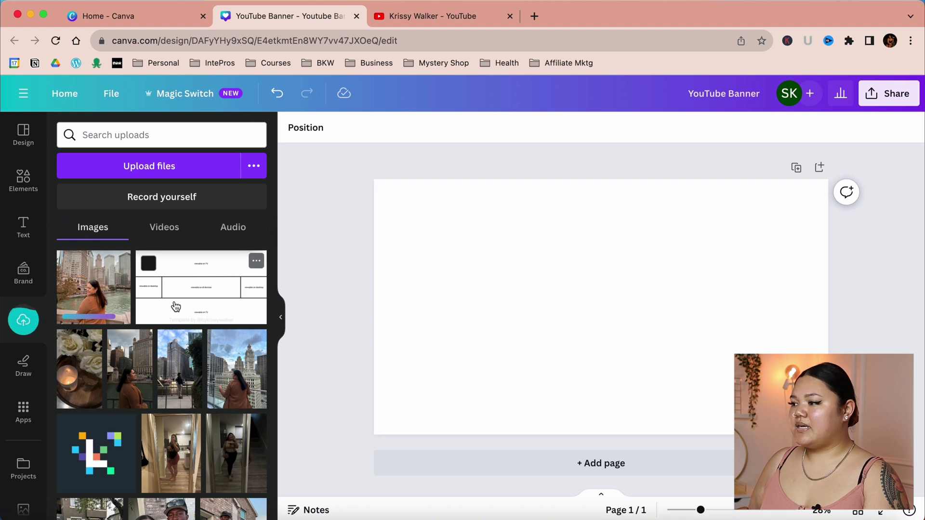
# Step: Add the safe-zone guide image and stretch it to fill the whole banner page
pyautogui.click(203, 307)
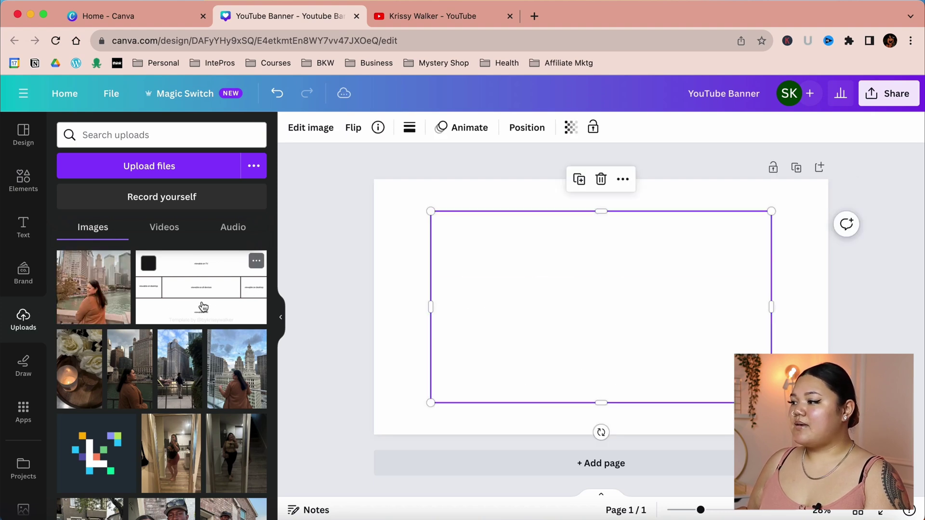
pyautogui.moveTo(430, 211); pyautogui.dragTo(374, 180)
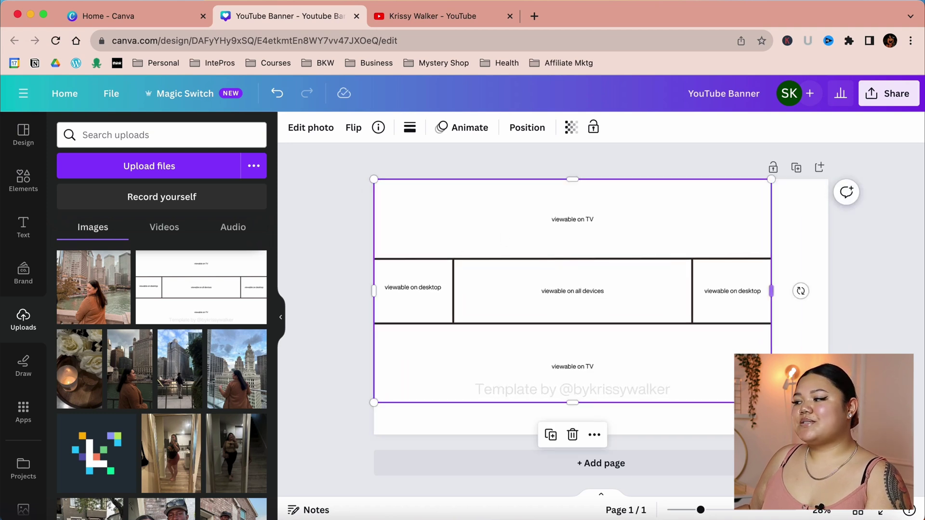
pyautogui.moveTo(771, 402); pyautogui.dragTo(828, 435)
pyautogui.click(652, 490)
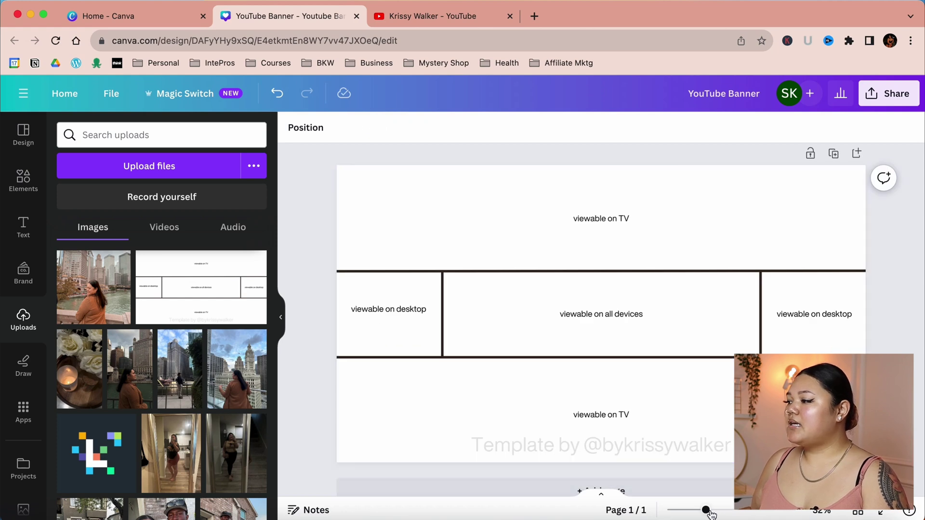
pyautogui.moveTo(706, 510); pyautogui.dragTo(717, 510)
# Step: Apply the minimalist name template from the banner templates to the page
pyautogui.click(279, 322)
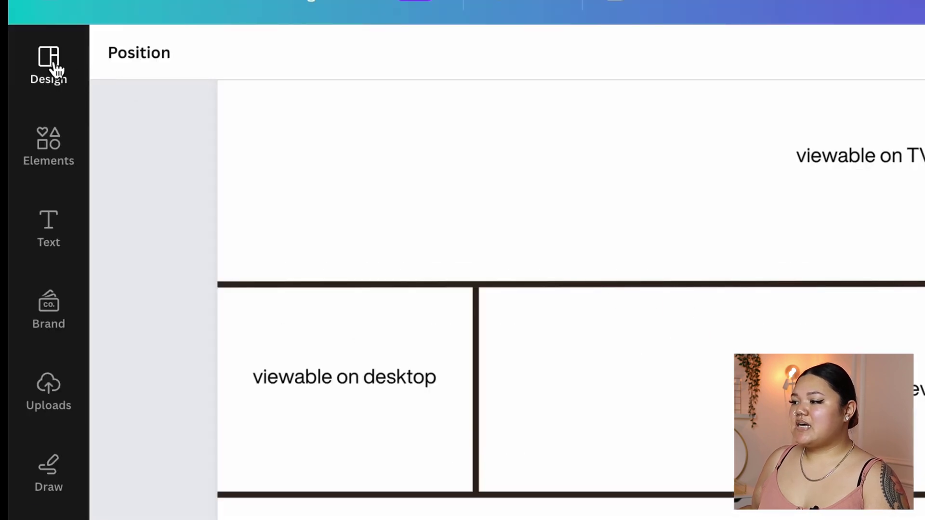
pyautogui.click(25, 139)
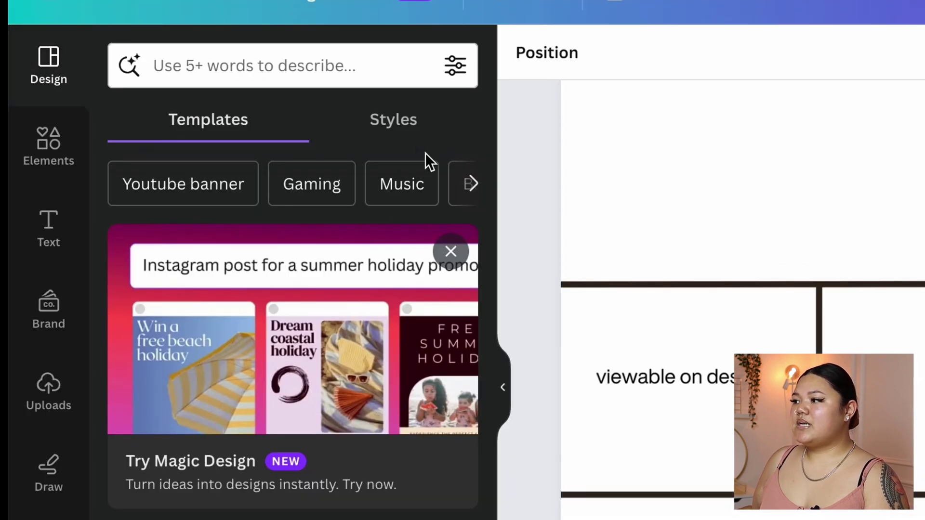
pyautogui.scroll(-3, 327, 332)
pyautogui.scroll(-3, 329, 331)
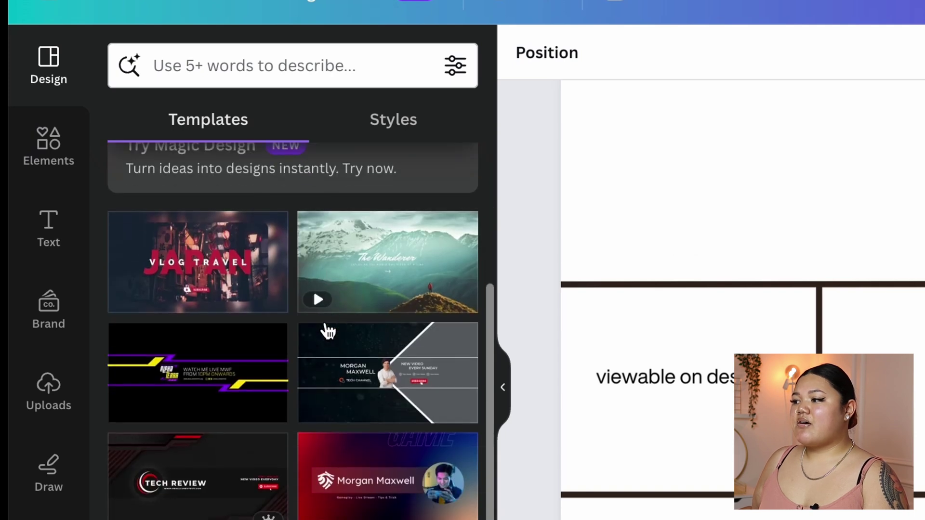
pyautogui.scroll(-3, 326, 328)
pyautogui.scroll(-3, 327, 332)
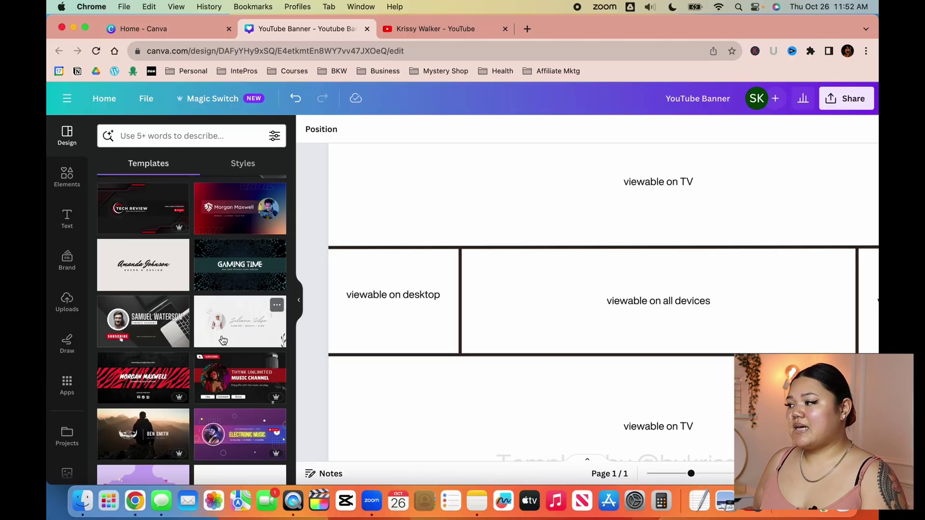
pyautogui.click(223, 341)
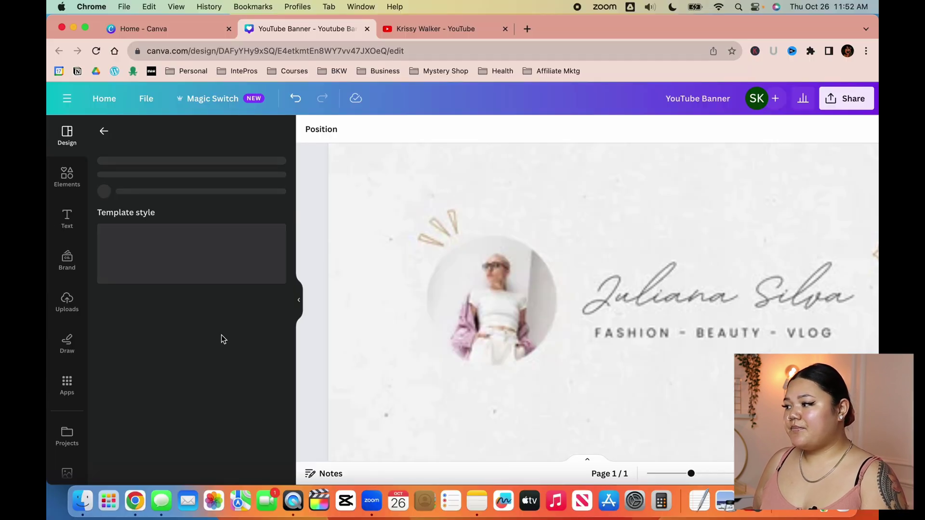
# Step: Replace the name with the creator's own name and the tagline with 'CONTENT CREATION TIPS'
pyautogui.click(629, 294)
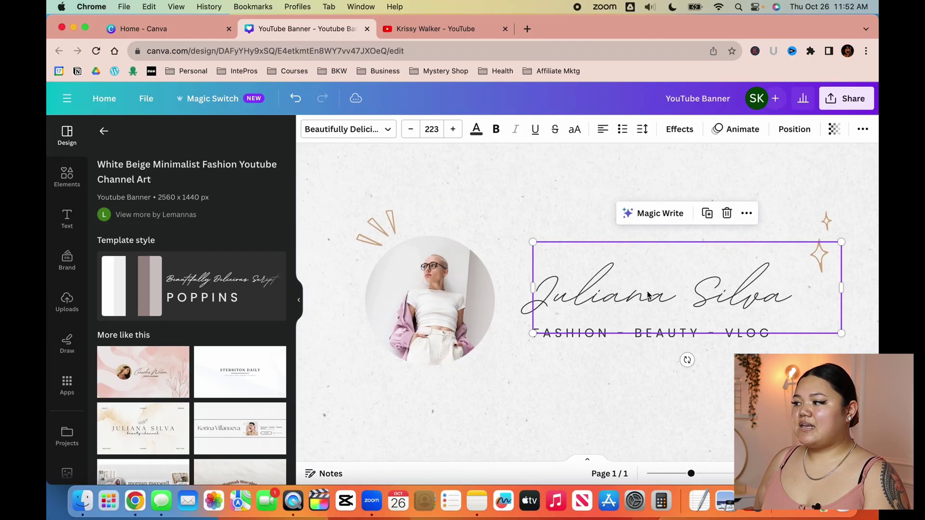
pyautogui.doubleClick(647, 291)
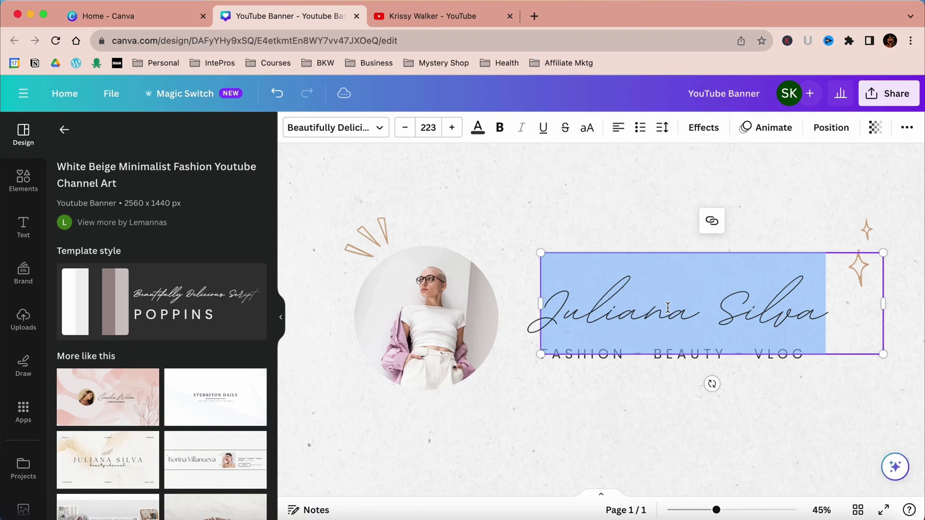
pyautogui.write('By Krissy Walker')
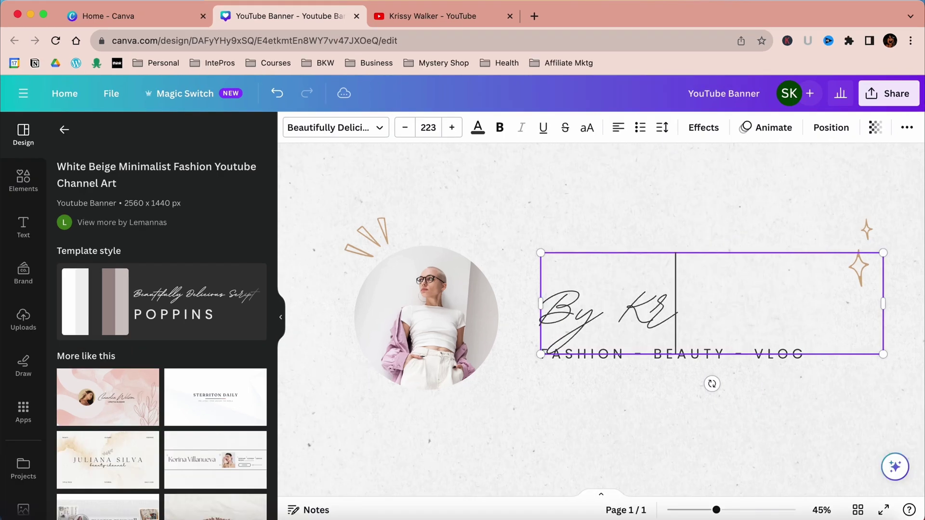
pyautogui.moveTo(884, 330)
pyautogui.mouseDown()
pyautogui.moveTo(918, 330)
pyautogui.moveTo(838, 330)
pyautogui.moveTo(866, 329)
pyautogui.mouseUp()
pyautogui.click(592, 360)
pyautogui.doubleClick(593, 360)
pyautogui.write('CONTENT CREATION TIPS')
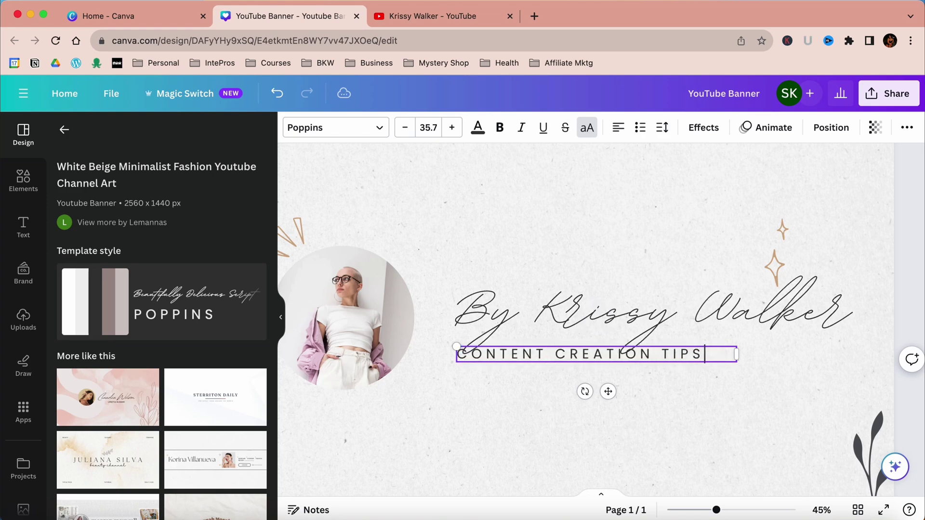
# Step: Swap the circular photo for an uploaded river photo and zoom out to the whole banner
pyautogui.click(347, 318)
pyautogui.click(23, 323)
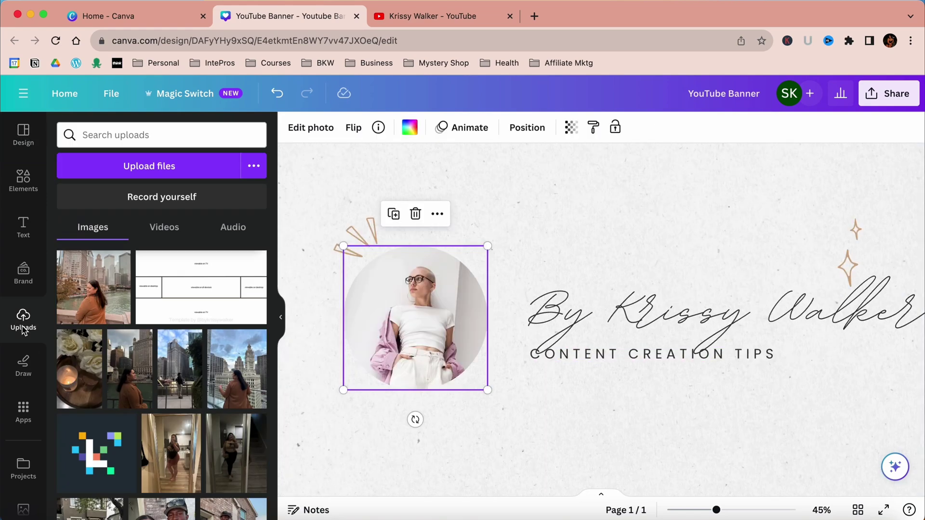
pyautogui.moveTo(92, 307); pyautogui.dragTo(415, 318)
pyautogui.moveTo(721, 515); pyautogui.dragTo(709, 515)
pyautogui.click(305, 280)
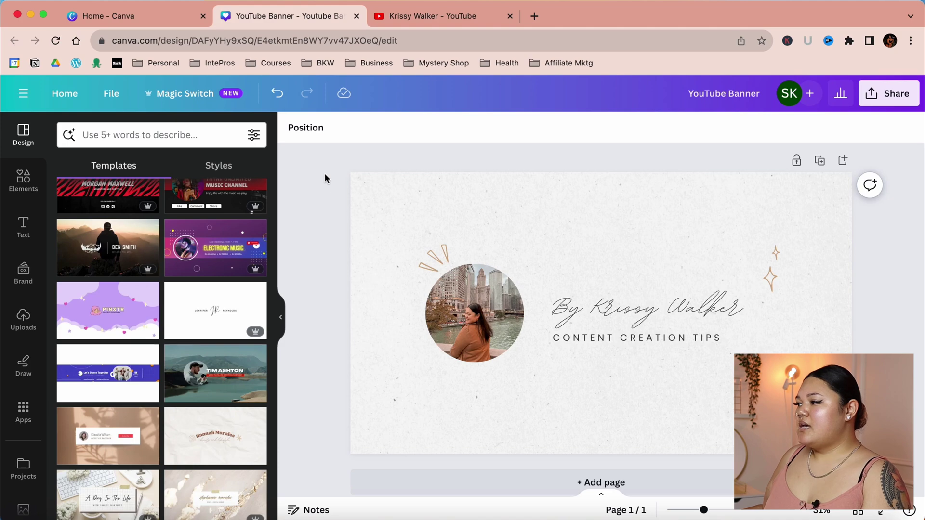
# Step: Delete all banner elements, including the textured background photo
pyautogui.moveTo(325, 178); pyautogui.dragTo(852, 453)
pyautogui.press('Delete')
pyautogui.click(694, 382)
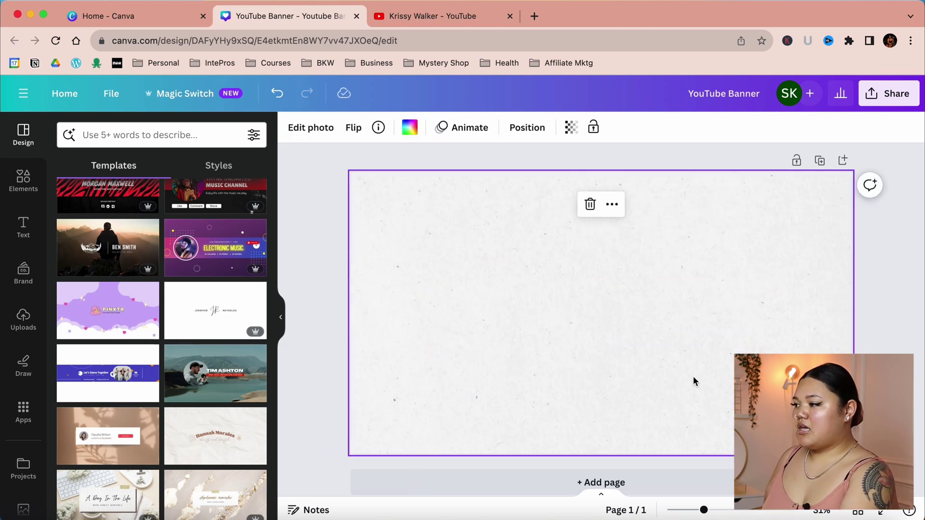
pyautogui.press('Delete')
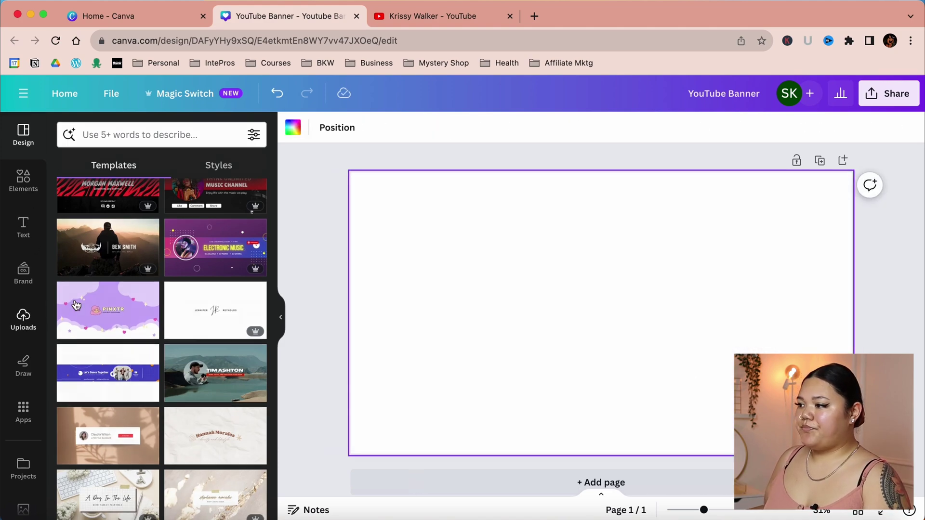
# Step: Add the uploaded safe-zone guide, stretch it over the page, and set its transparency to 8
pyautogui.click(23, 318)
pyautogui.click(181, 289)
pyautogui.moveTo(413, 219); pyautogui.dragTo(321, 187)
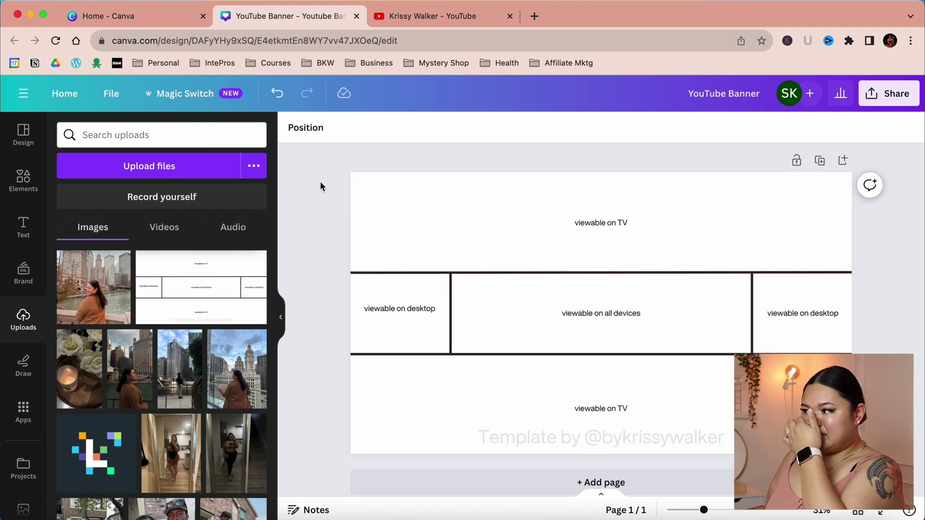
pyautogui.click(428, 211)
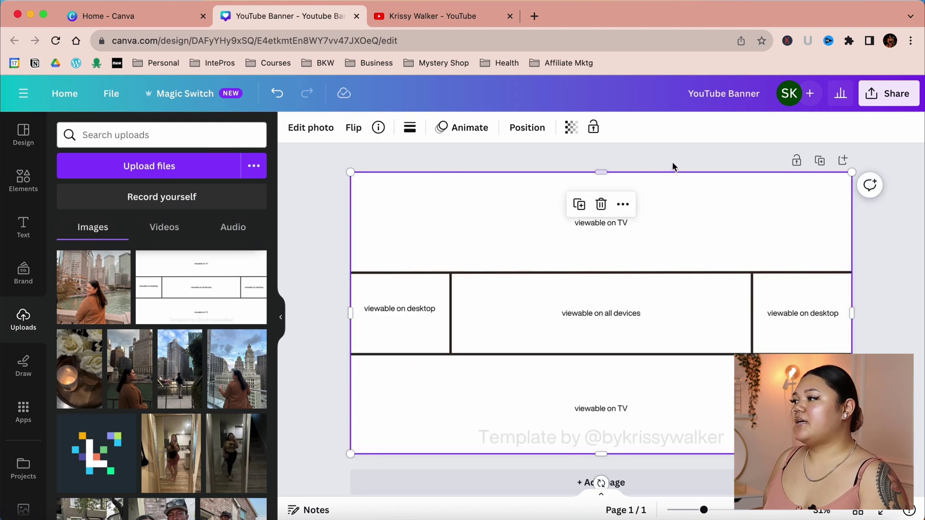
pyautogui.click(576, 128)
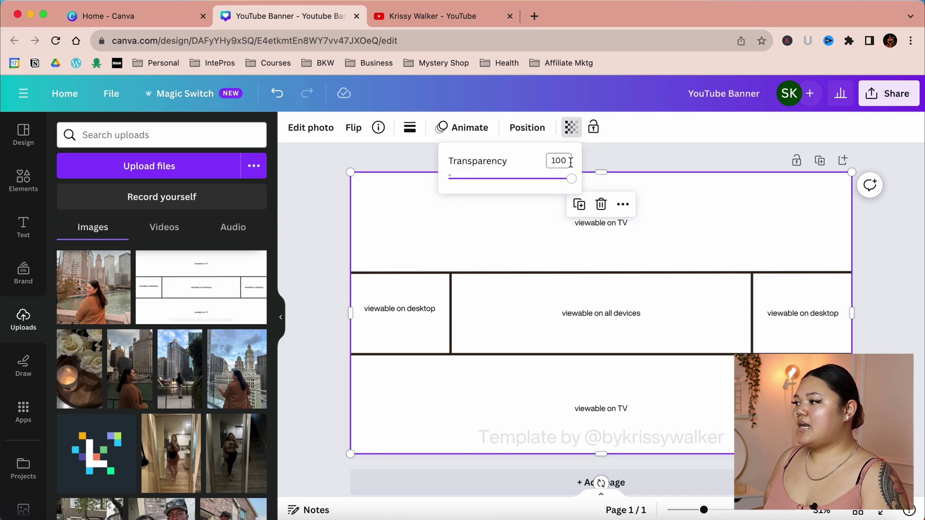
pyautogui.moveTo(572, 185); pyautogui.dragTo(459, 191)
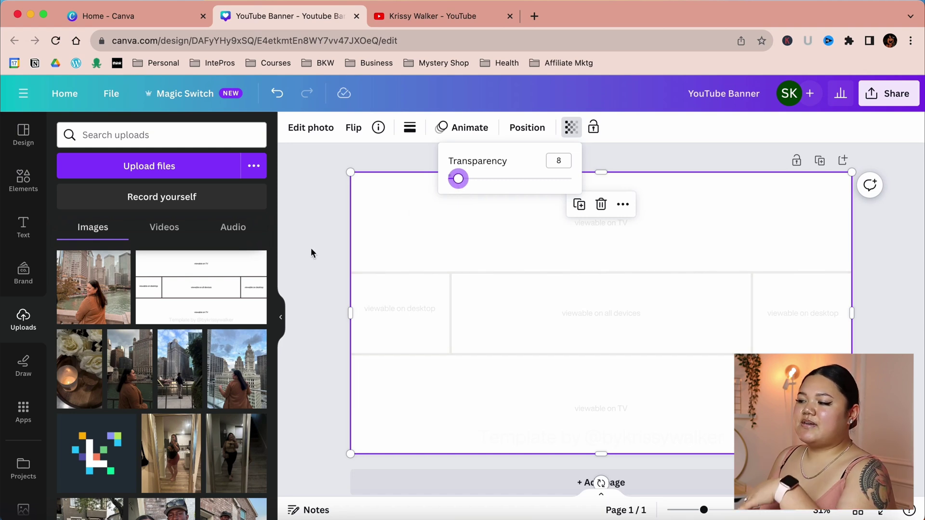
pyautogui.press('Escape')
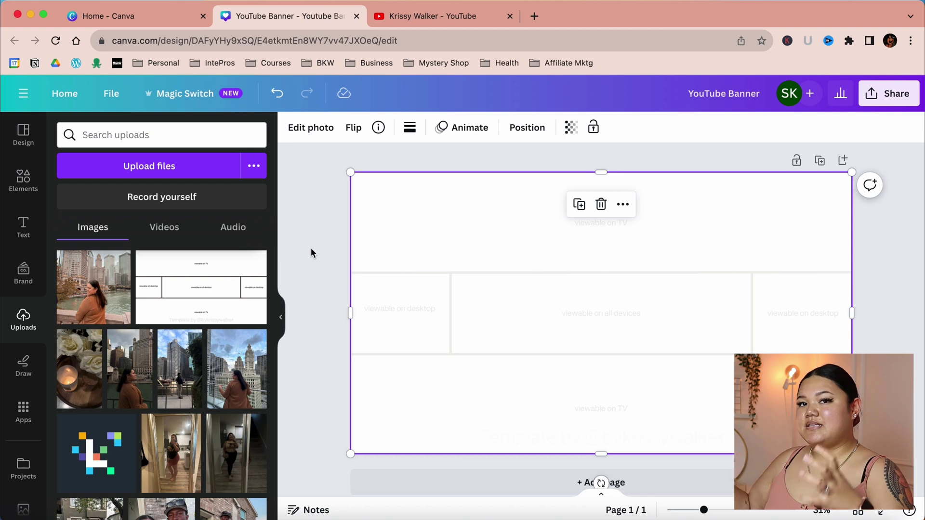
# Step: Search Elements for 'phone' and add the black phone-frame photo to the banner
pyautogui.click(27, 189)
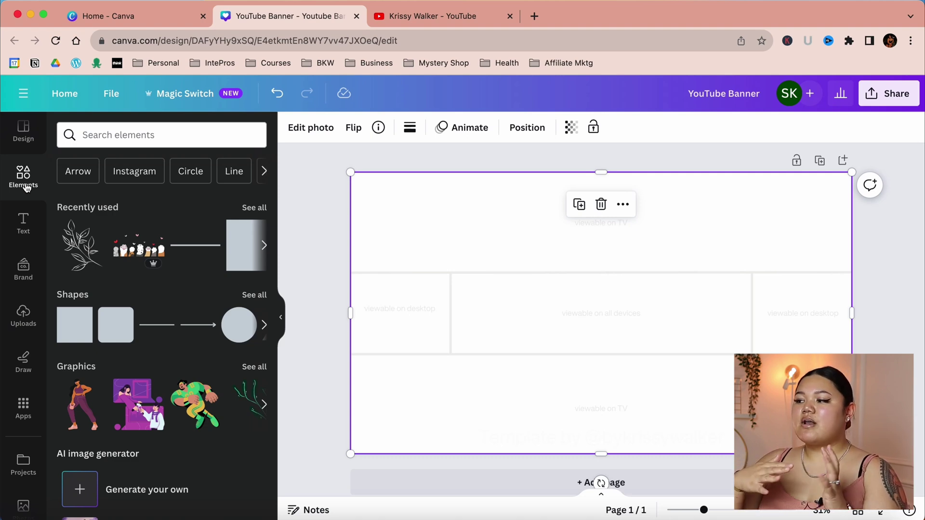
pyautogui.click(122, 138)
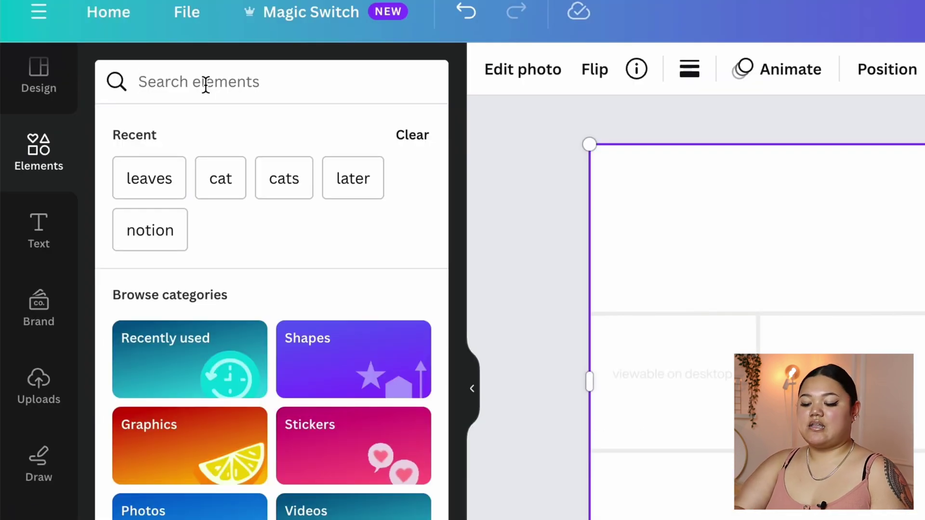
pyautogui.write('i')
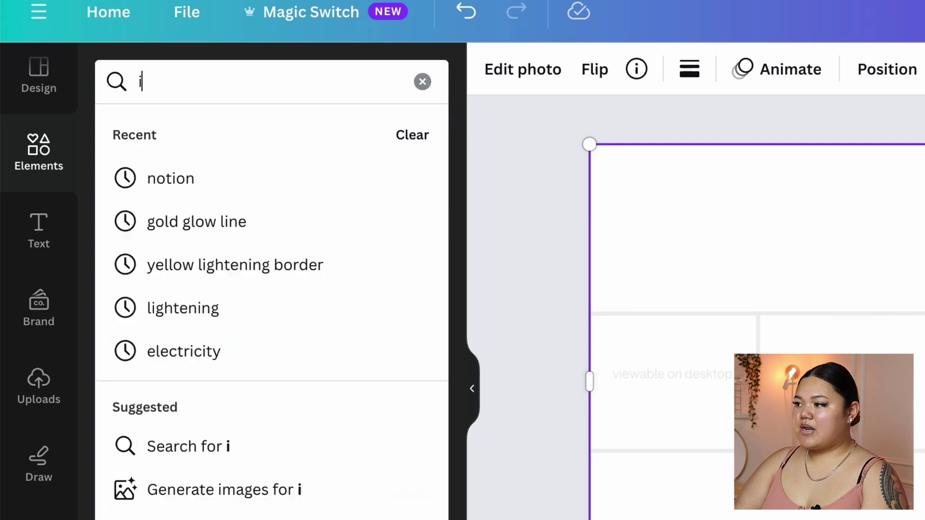
pyautogui.press('BackSpace')
pyautogui.write('phone')
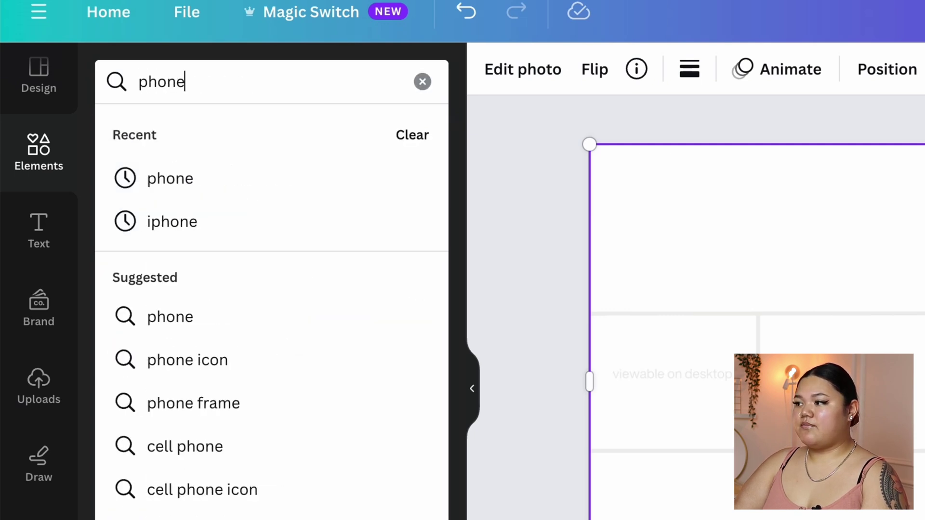
pyautogui.press('Return')
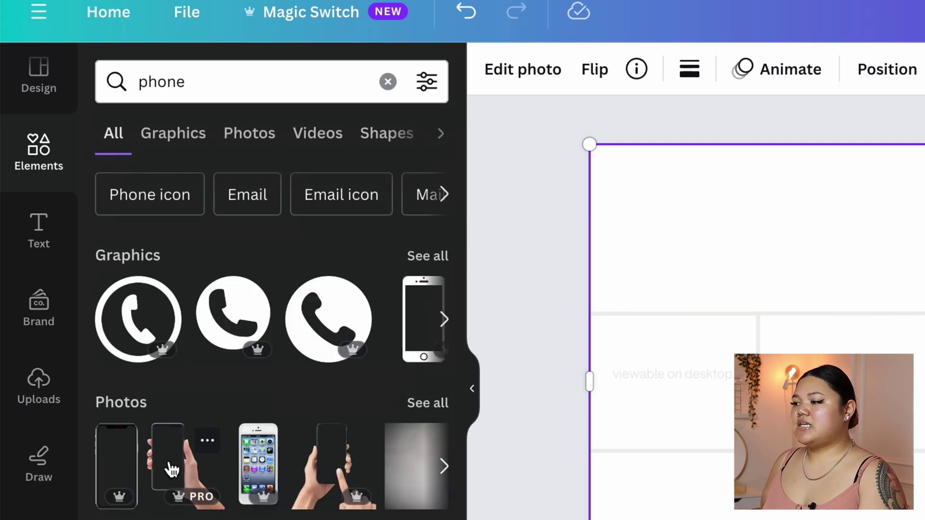
pyautogui.hscroll(1, 368, 338)
pyautogui.hscroll(5, 366, 335)
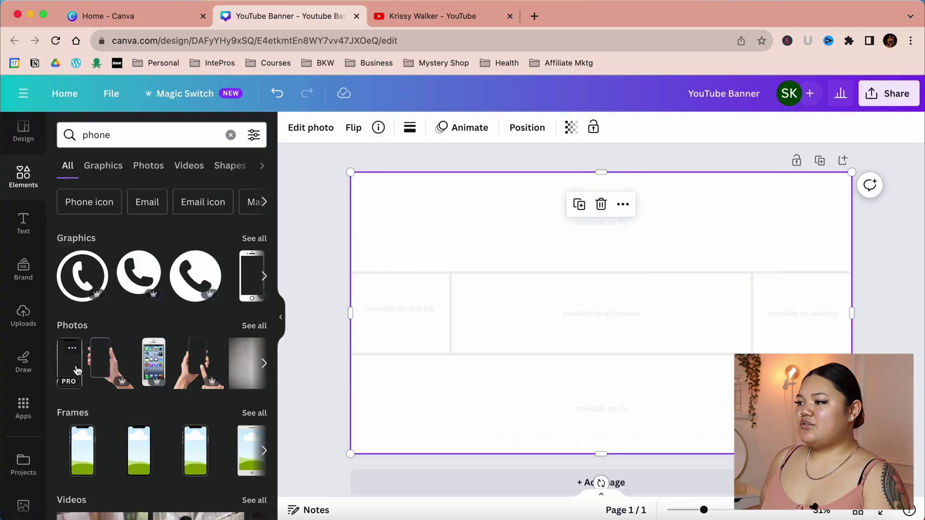
pyautogui.click(76, 370)
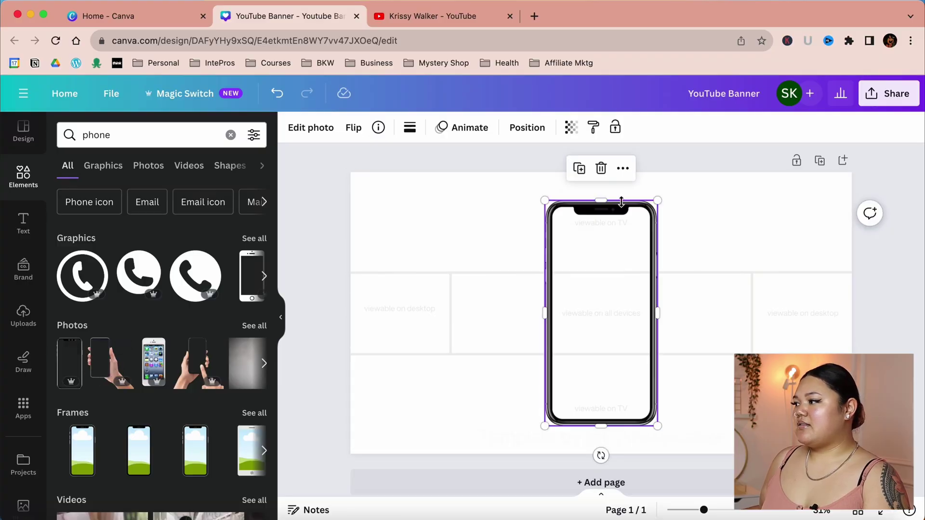
# Step: Shrink the phone frame and place it in the middle band, right of centre
pyautogui.moveTo(657, 202); pyautogui.dragTo(584, 309)
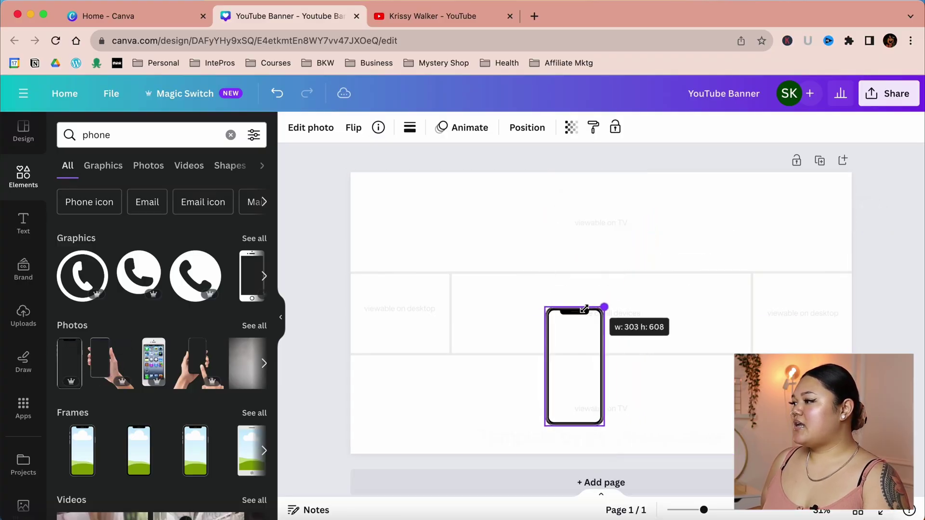
pyautogui.moveTo(711, 515)
pyautogui.mouseDown()
pyautogui.moveTo(694, 514)
pyautogui.moveTo(704, 514)
pyautogui.mouseUp()
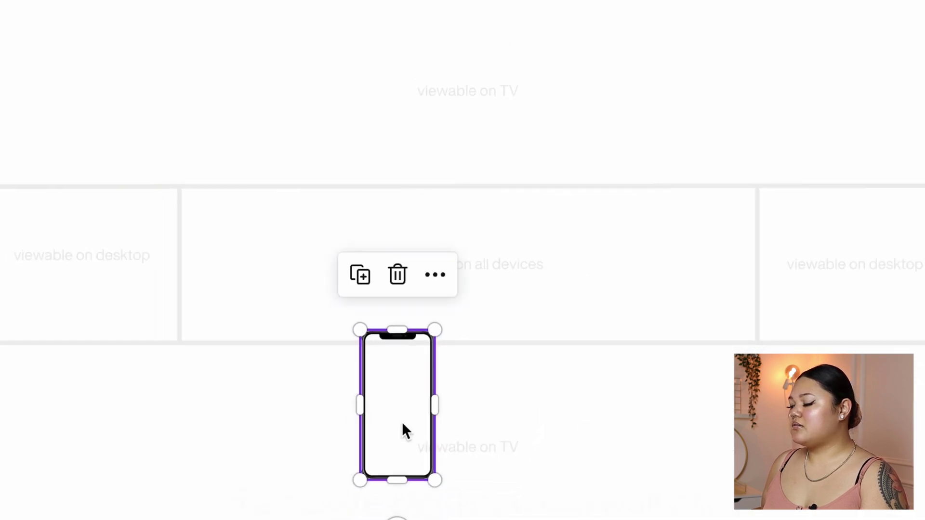
pyautogui.moveTo(405, 430); pyautogui.dragTo(661, 297)
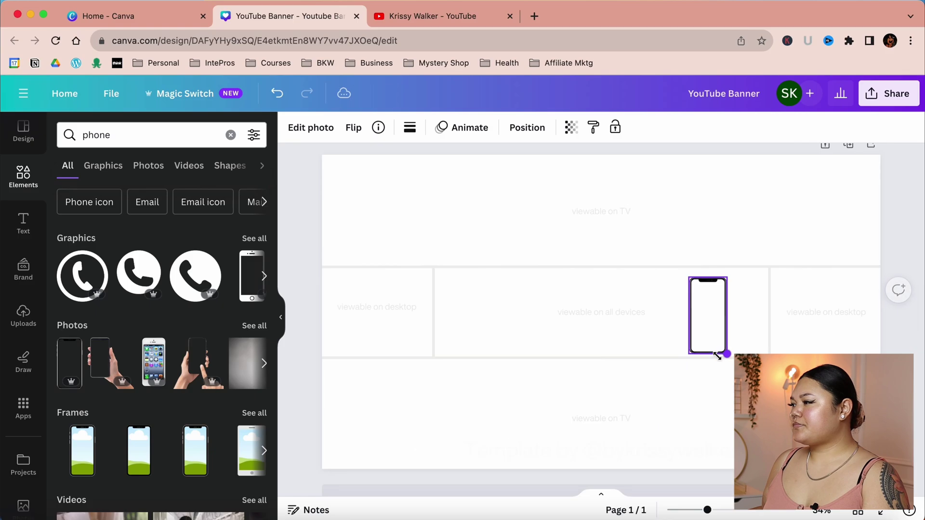
pyautogui.moveTo(717, 356); pyautogui.dragTo(715, 349)
pyautogui.moveTo(707, 316); pyautogui.dragTo(708, 316)
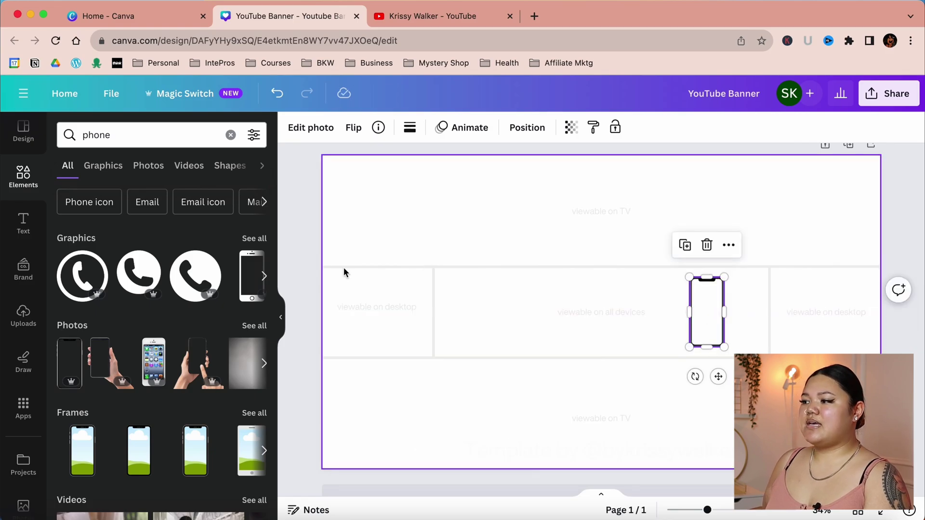
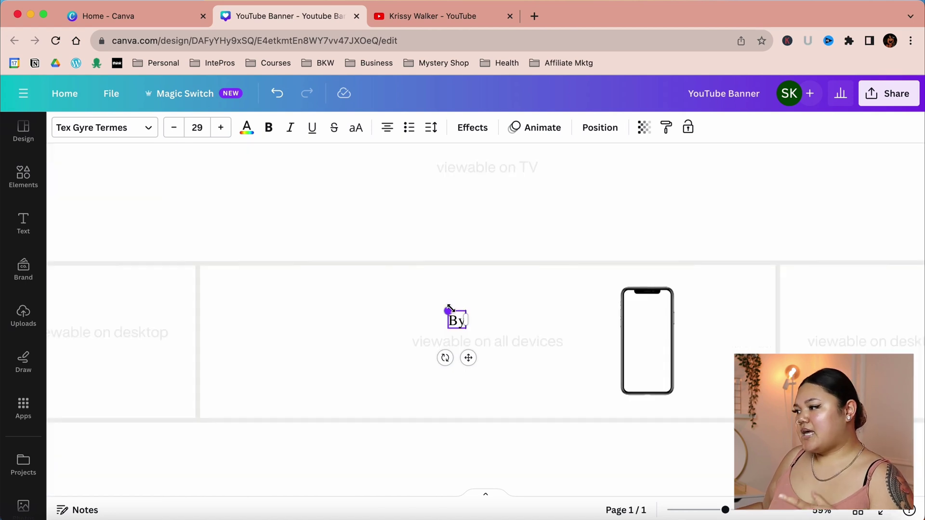
# Step: Enlarge the 'By' text to size 47.8 and shift it further left
pyautogui.moveTo(450, 310); pyautogui.dragTo(437, 300)
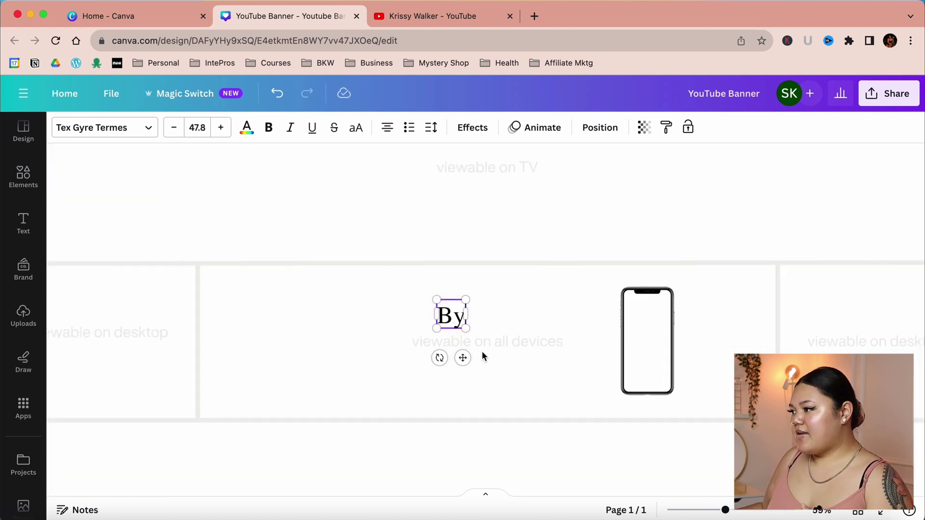
pyautogui.moveTo(463, 359); pyautogui.dragTo(444, 343)
pyautogui.click(292, 325)
pyautogui.click(374, 332)
# Step: Duplicate the 'By' box, change the copy to the creator's name, and place it beside 'By'
pyautogui.click(435, 327)
pyautogui.write('Krissy Walker')
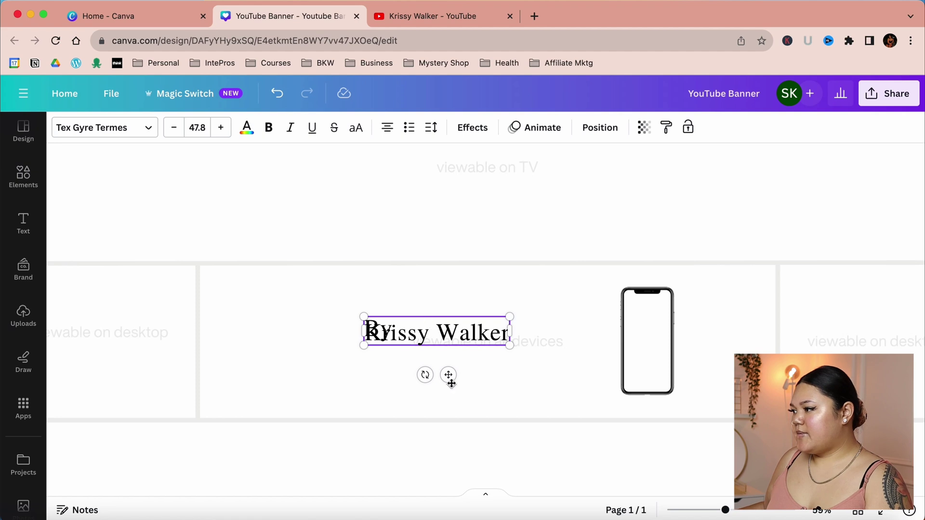
pyautogui.moveTo(450, 375); pyautogui.dragTo(490, 376)
pyautogui.moveTo(376, 333); pyautogui.dragTo(382, 334)
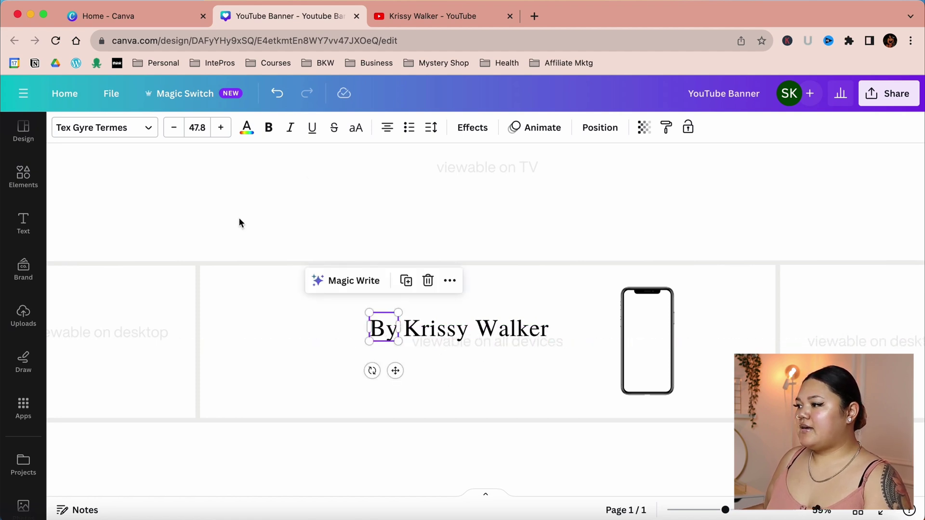
pyautogui.hscroll(-3, 403, 313)
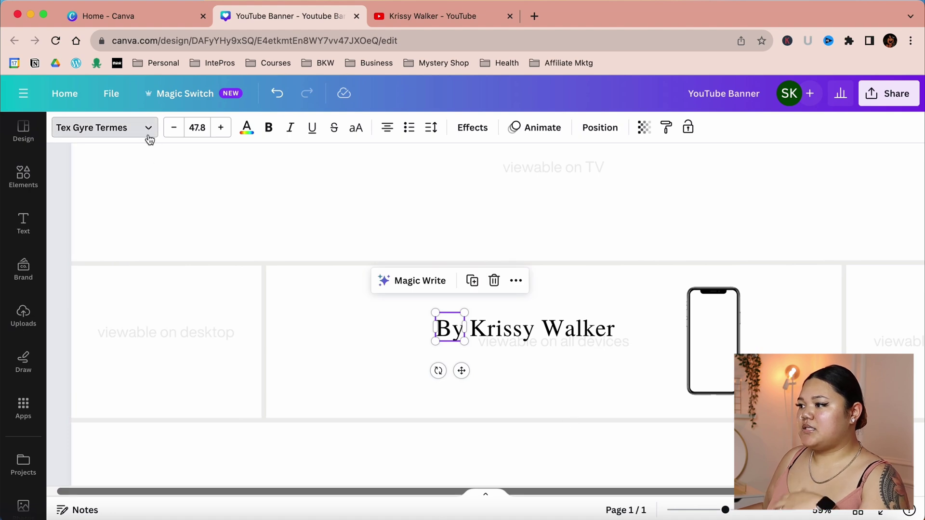
# Step: Search fonts for 'cursive' and apply Feeling Passionate to the 'By' text
pyautogui.click(144, 127)
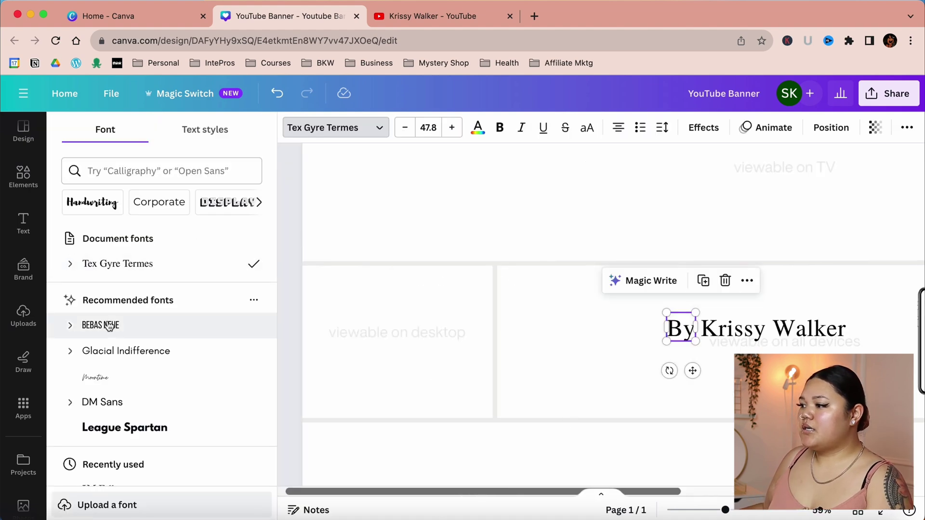
pyautogui.click(175, 175)
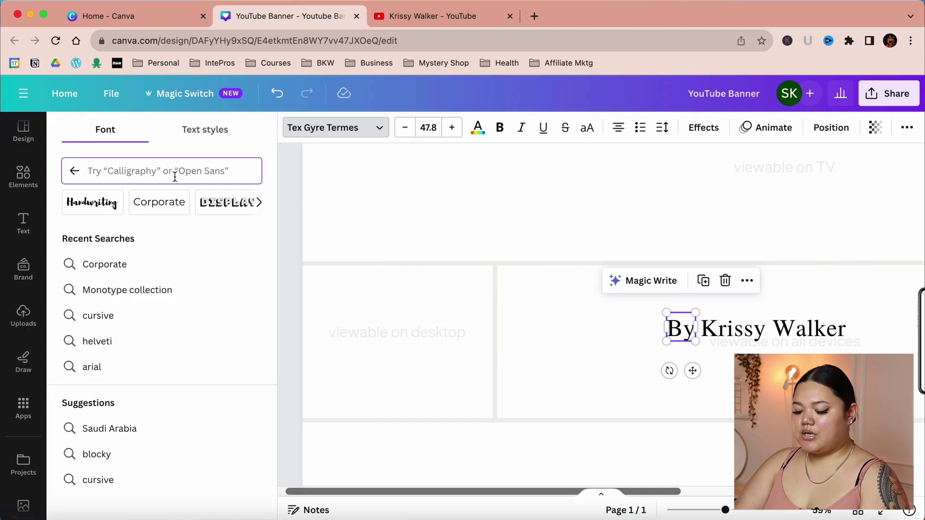
pyautogui.write('cur')
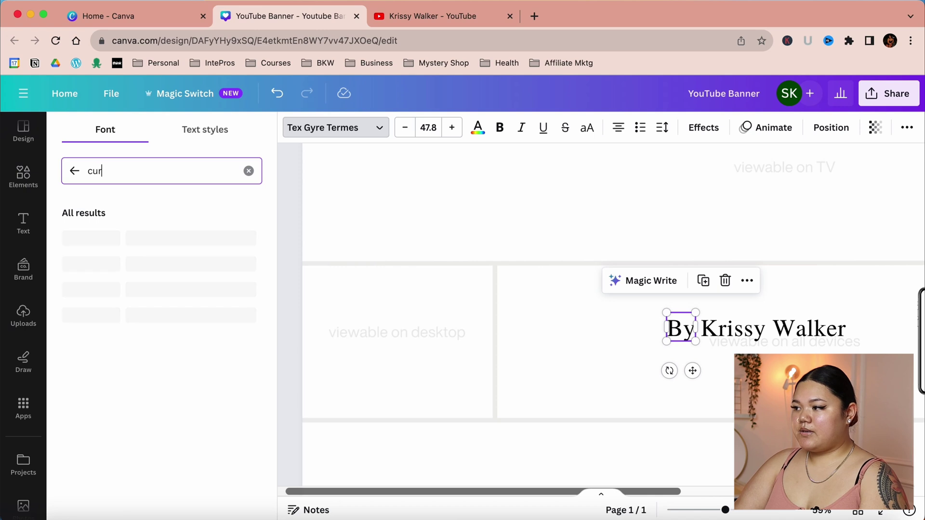
pyautogui.write('sive')
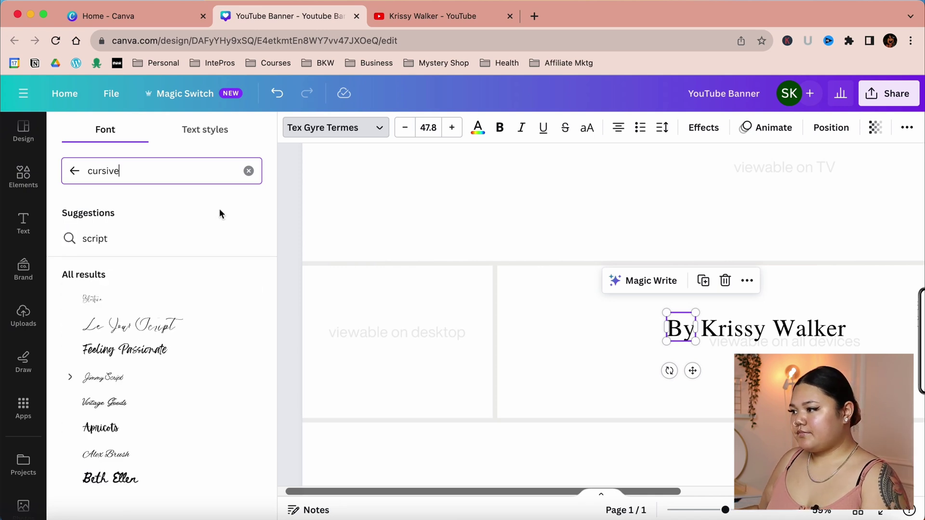
pyautogui.click(140, 349)
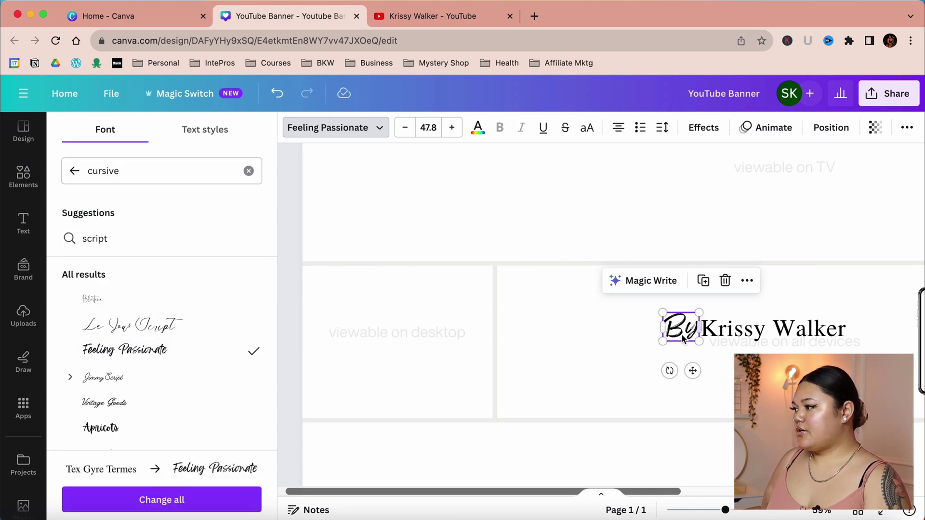
# Step: Browse the Corporate font category for a heavier serif for the creator's name
pyautogui.click(814, 332)
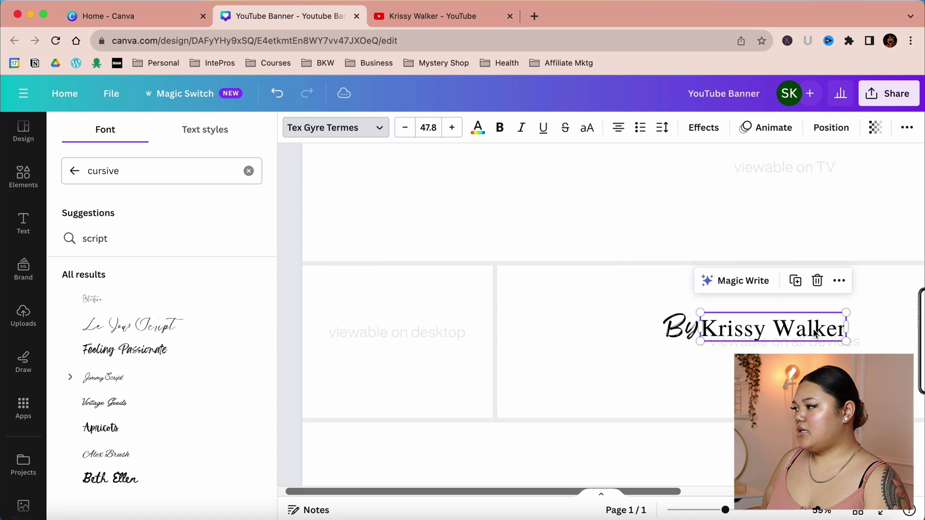
pyautogui.click(74, 170)
pyautogui.click(159, 203)
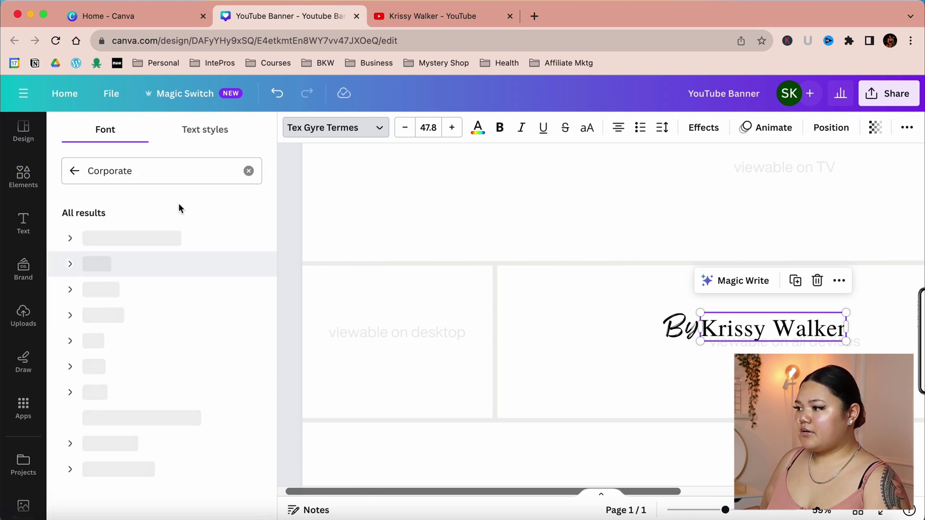
pyautogui.scroll(-3, 186, 345)
pyautogui.scroll(-2, 188, 352)
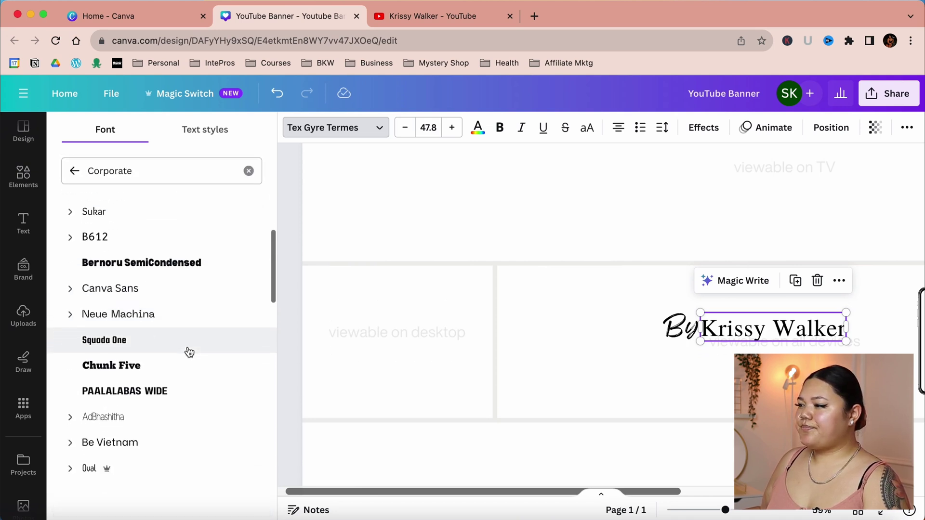
pyautogui.click(95, 250)
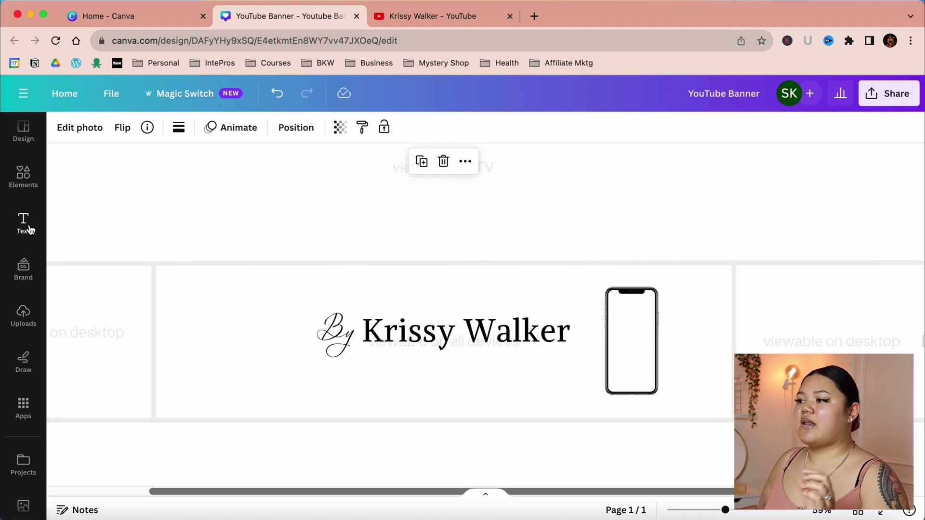
# Step: Add a Poppins text box reading 'content creation for beginners' beneath the byline
pyautogui.click(28, 227)
pyautogui.click(164, 175)
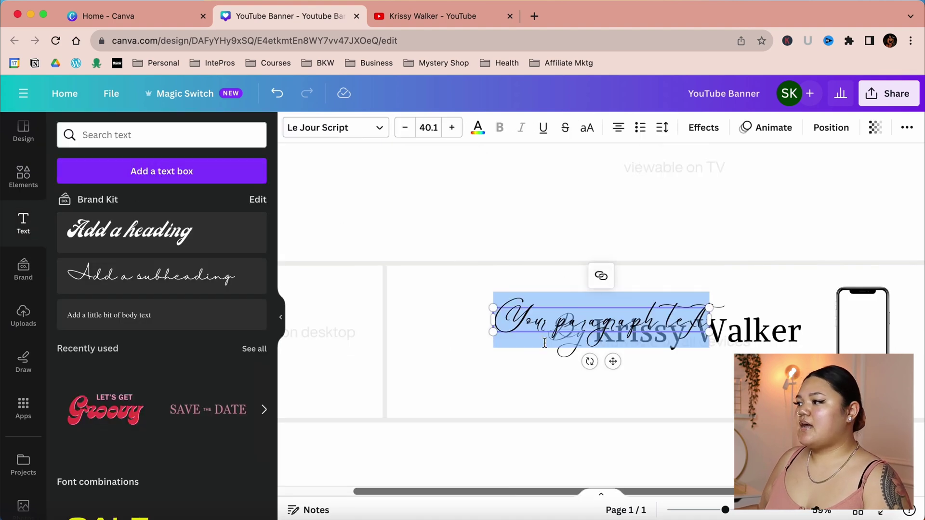
pyautogui.click(337, 127)
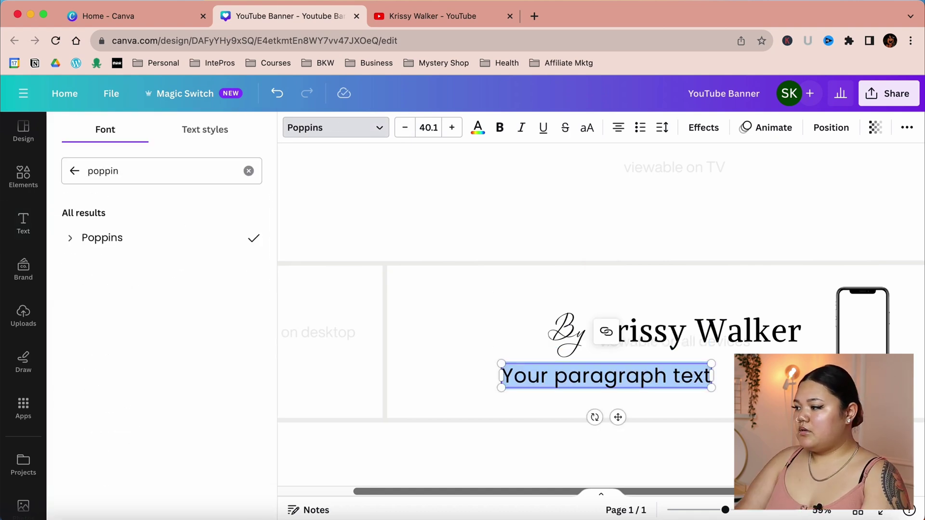
pyautogui.write('conten c')
pyautogui.press('BackSpace')
pyautogui.press('BackSpace')
pyautogui.write('t creation for beginn')
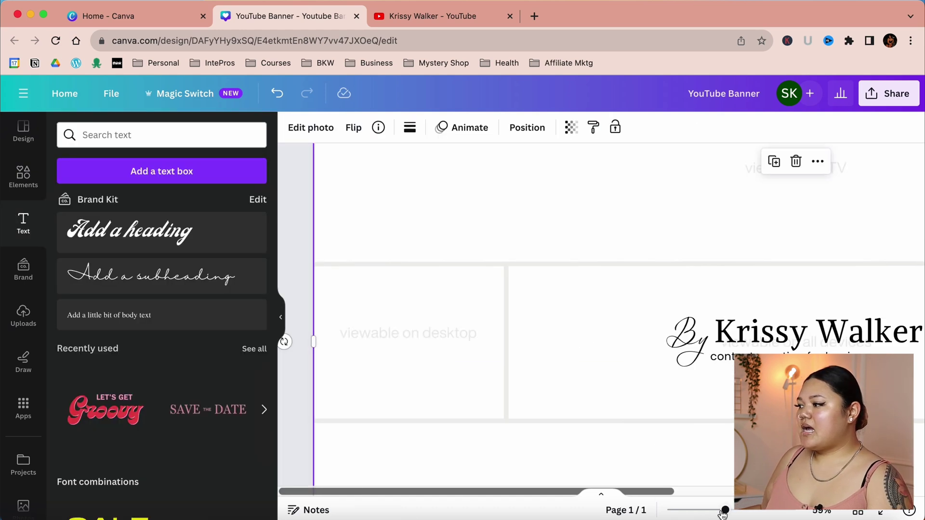
pyautogui.moveTo(724, 511); pyautogui.dragTo(712, 511)
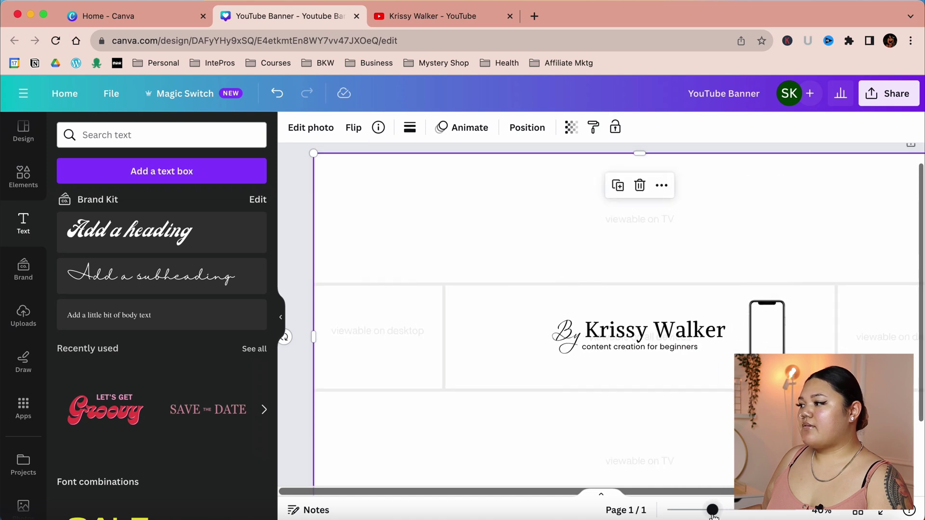
# Step: Try beige and sage green, then set the page background to the off-white brand colour
pyautogui.moveTo(372, 206); pyautogui.dragTo(423, 208)
pyautogui.click(331, 218)
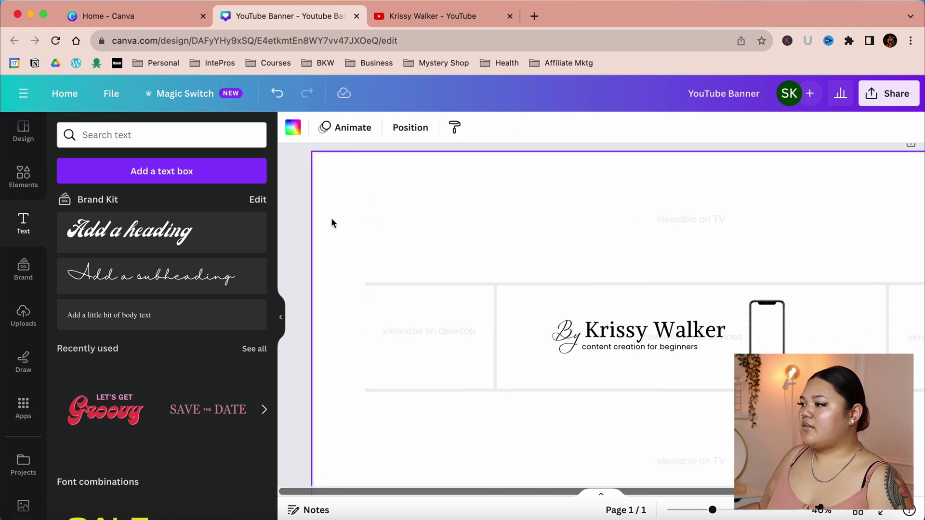
pyautogui.click(294, 128)
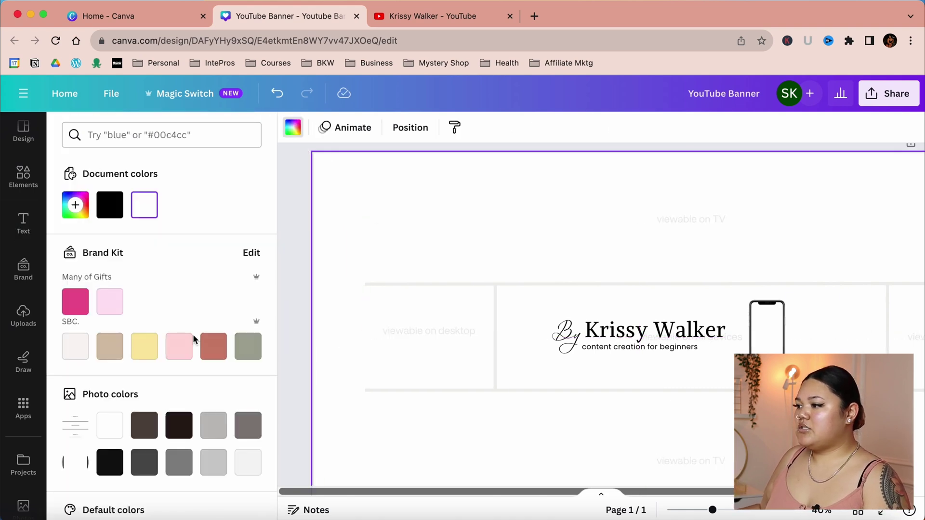
pyautogui.click(116, 352)
pyautogui.click(78, 355)
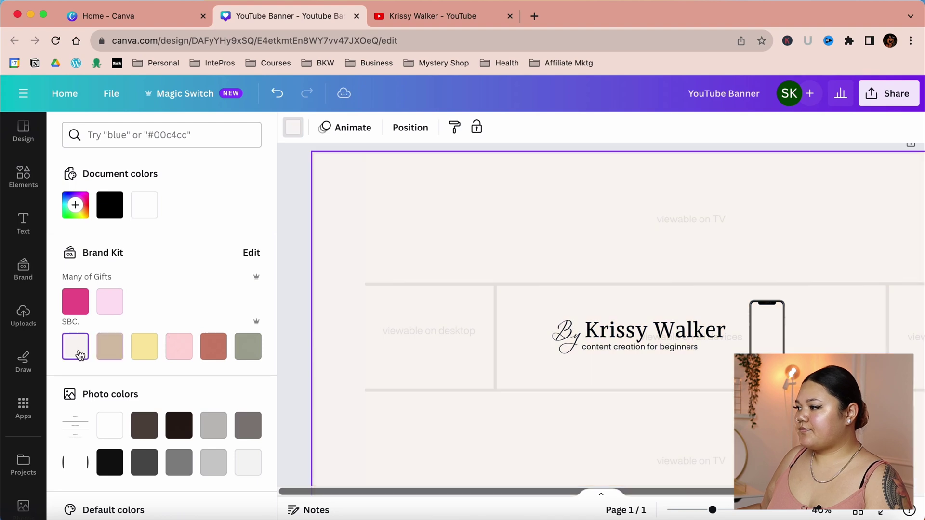
pyautogui.click(247, 346)
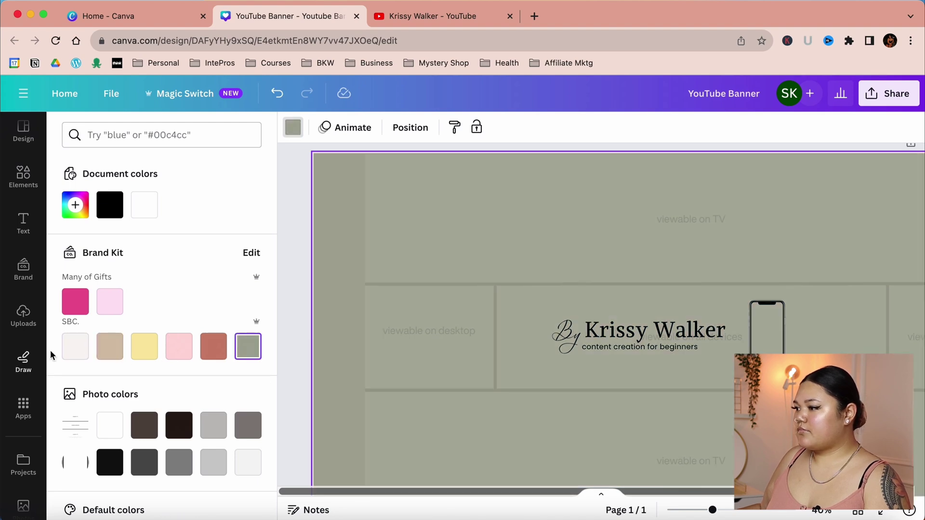
pyautogui.click(75, 346)
# Step: Shift the template guide image left and bring up the uploaded images
pyautogui.click(559, 210)
pyautogui.moveTo(559, 210); pyautogui.dragTo(524, 209)
pyautogui.hscroll(2, 525, 208)
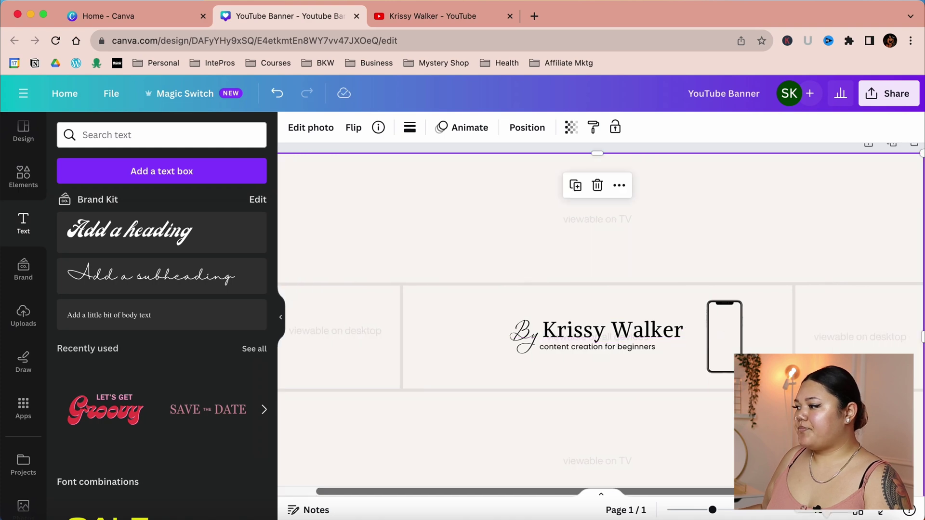
pyautogui.click(23, 317)
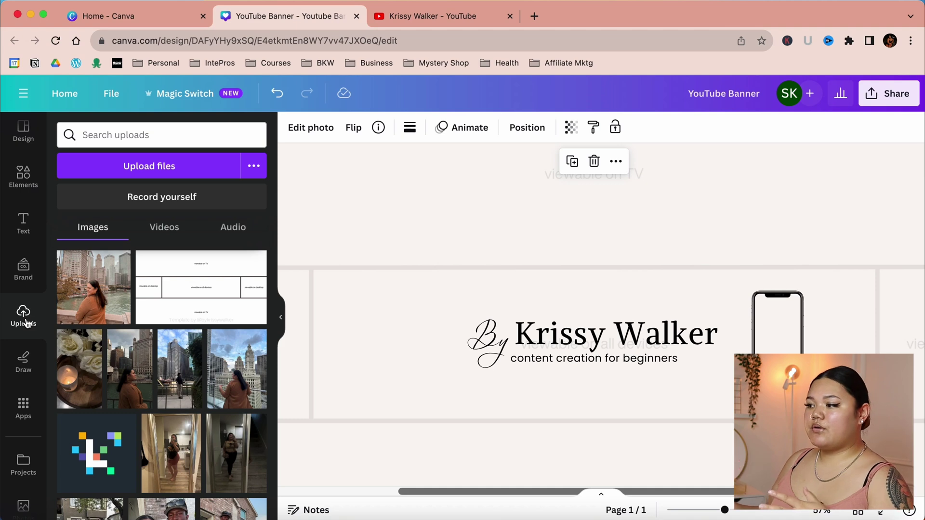
# Step: Drag the uploaded city photo onto the banner
pyautogui.hscroll(2, 610, 342)
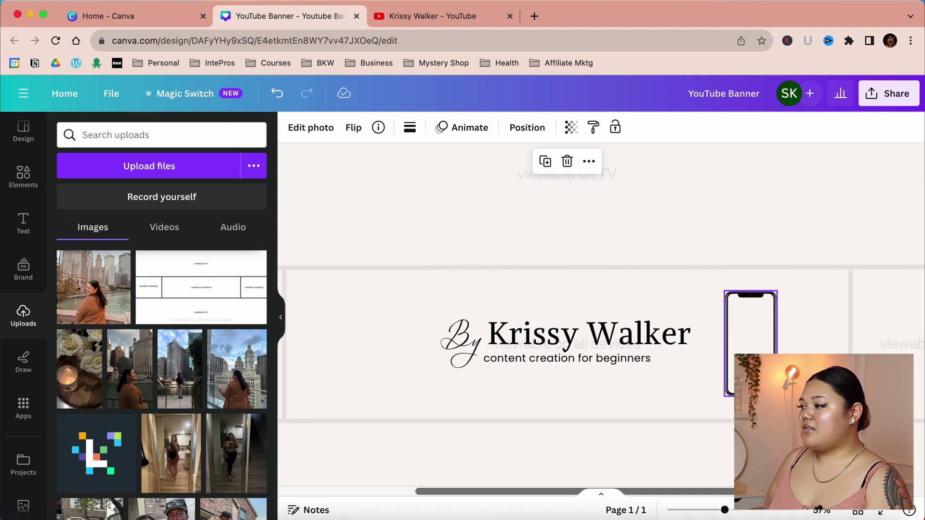
pyautogui.click(741, 512)
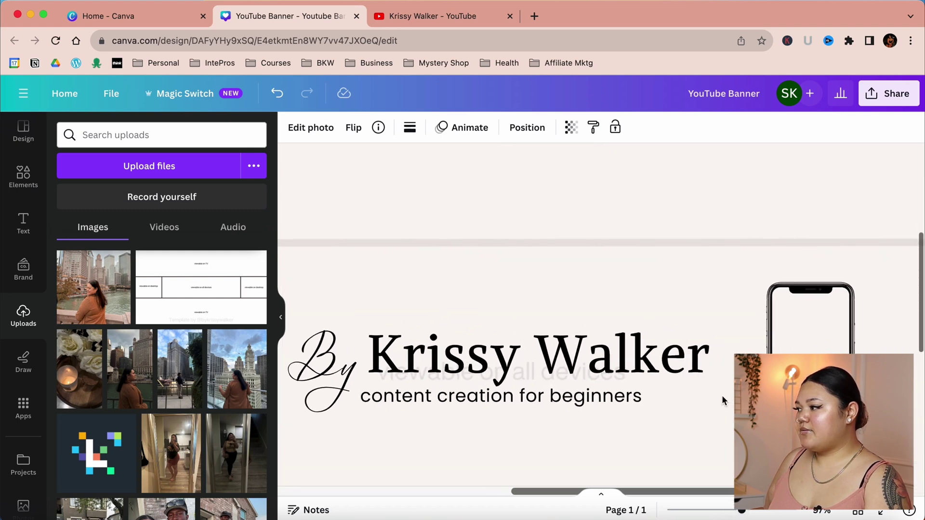
pyautogui.scroll(-2, 721, 399)
pyautogui.hscroll(1, 721, 399)
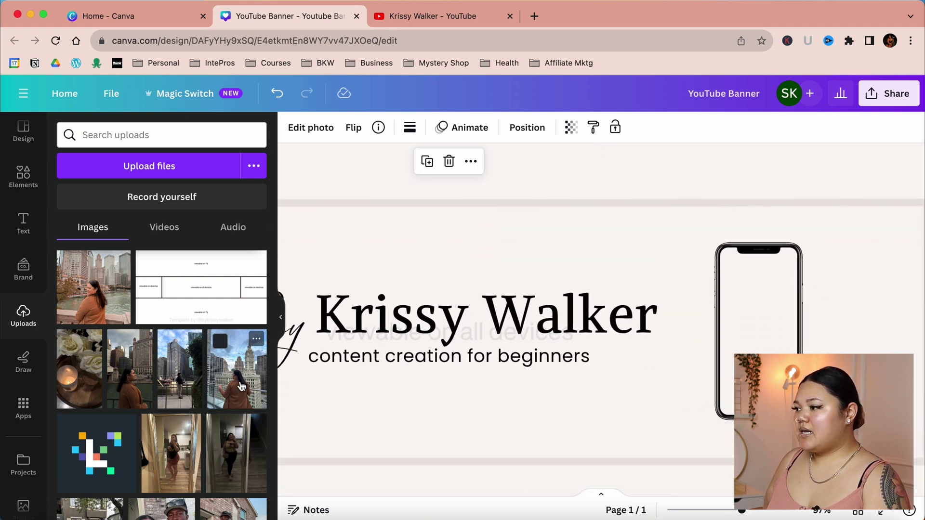
pyautogui.moveTo(129, 389); pyautogui.dragTo(627, 203)
pyautogui.hscroll(-3, 626, 202)
pyautogui.scroll(3, 630, 197)
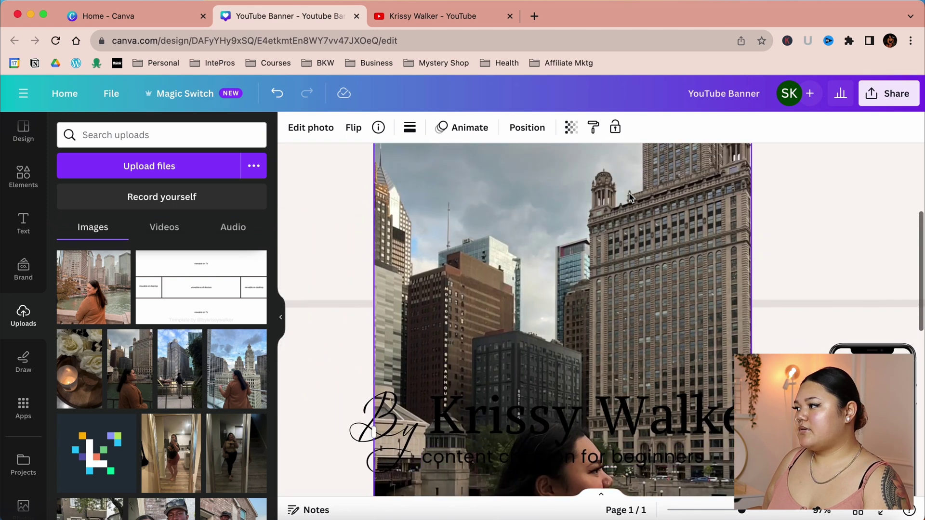
pyautogui.moveTo(746, 515); pyautogui.dragTo(714, 513)
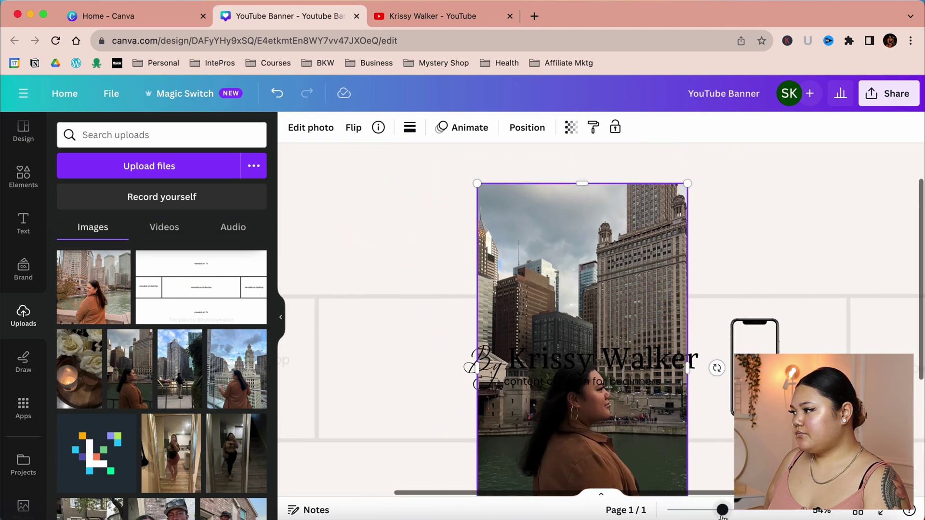
# Step: Move the phone mockup left of the byline and shrink the photo to fit its screen
pyautogui.moveTo(664, 228); pyautogui.dragTo(722, 366)
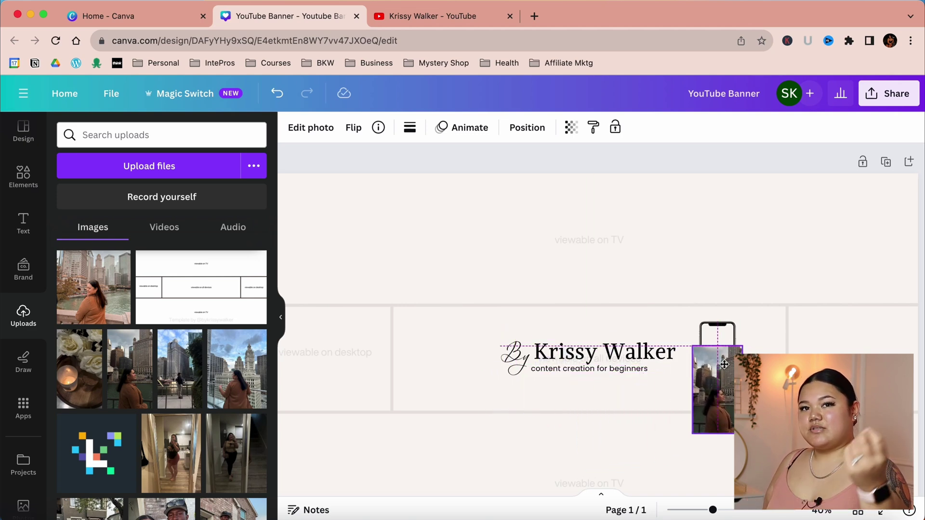
pyautogui.moveTo(725, 365); pyautogui.dragTo(591, 333)
pyautogui.moveTo(702, 370); pyautogui.dragTo(437, 370)
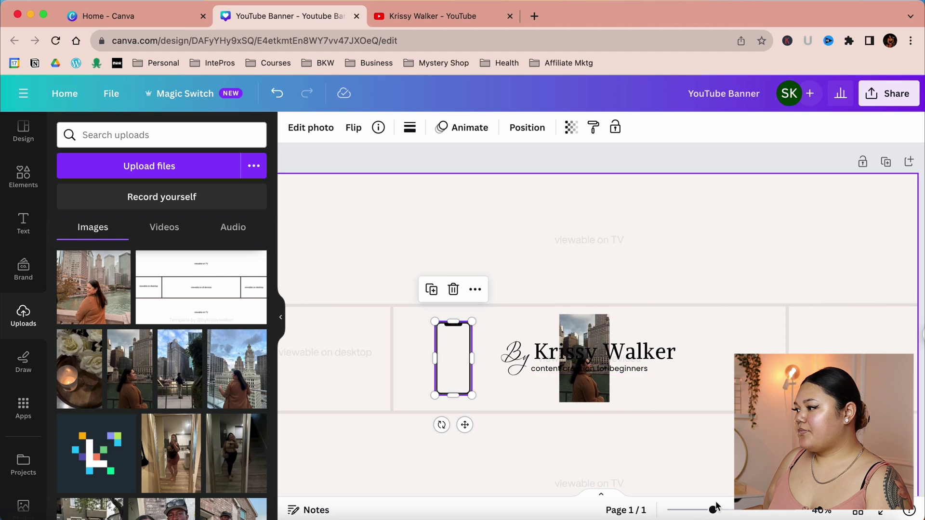
pyautogui.moveTo(713, 510); pyautogui.dragTo(743, 515)
pyautogui.scroll(-3, 681, 409)
pyautogui.hscroll(-4, 676, 411)
pyautogui.moveTo(642, 228); pyautogui.dragTo(411, 248)
pyautogui.moveTo(443, 452); pyautogui.dragTo(401, 337)
pyautogui.moveTo(313, 318); pyautogui.dragTo(319, 318)
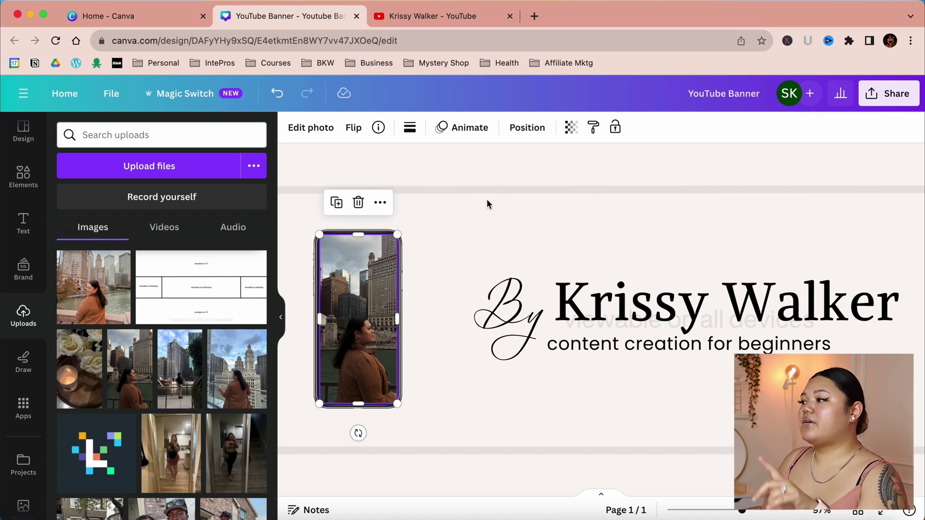
# Step: Send the city photo backward behind the phone frame and nudge the frame into line
pyautogui.click(528, 127)
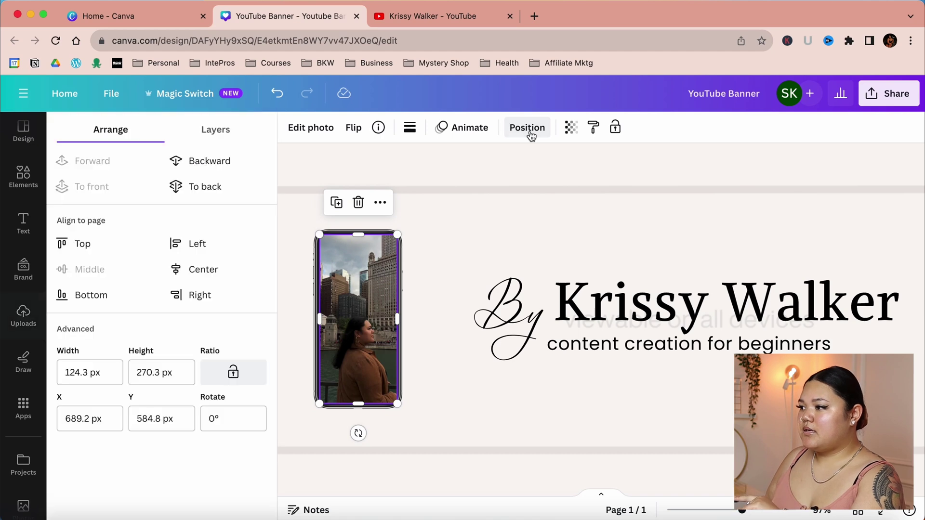
pyautogui.click(221, 169)
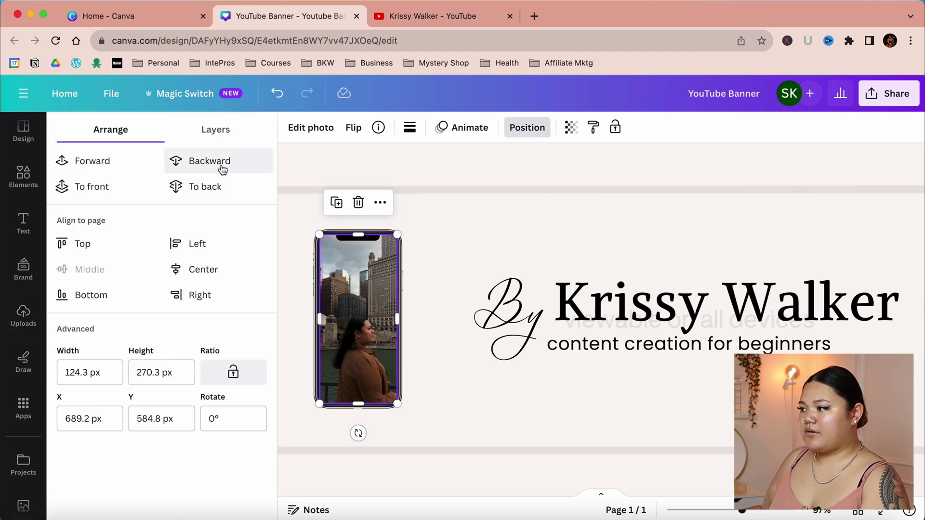
pyautogui.click(467, 242)
pyautogui.click(372, 338)
pyautogui.moveTo(371, 336)
pyautogui.mouseDown()
pyautogui.moveTo(364, 338)
pyautogui.moveTo(376, 337)
pyautogui.mouseUp()
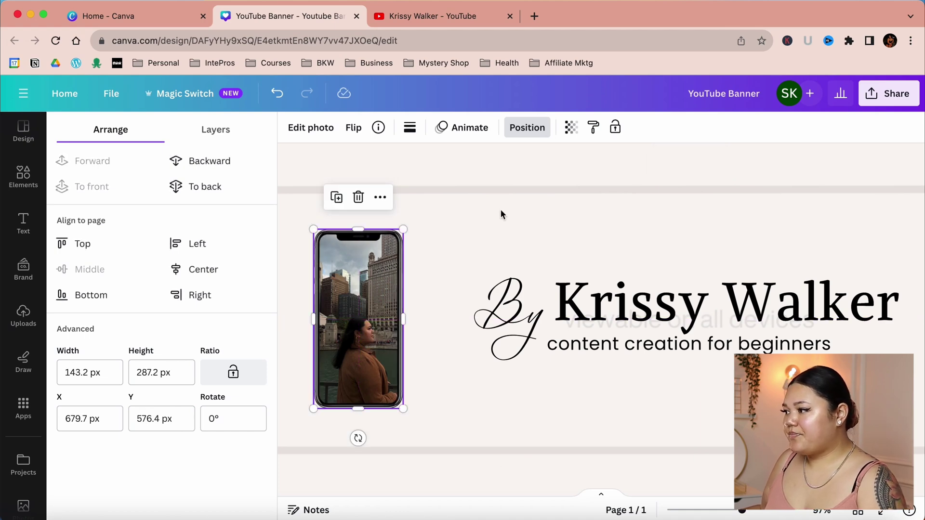
pyautogui.click(551, 371)
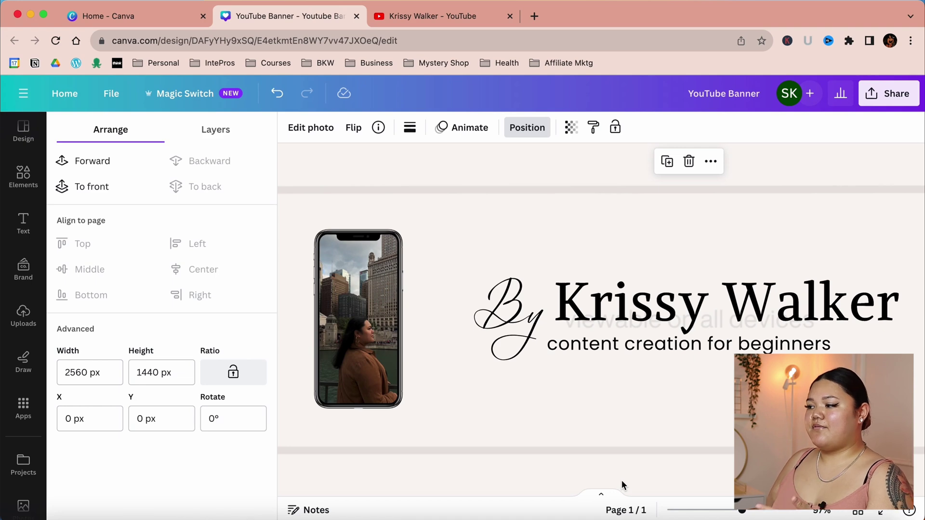
# Step: Crop the photo and reposition it within the phone's screen
pyautogui.click(367, 336)
pyautogui.doubleClick(376, 328)
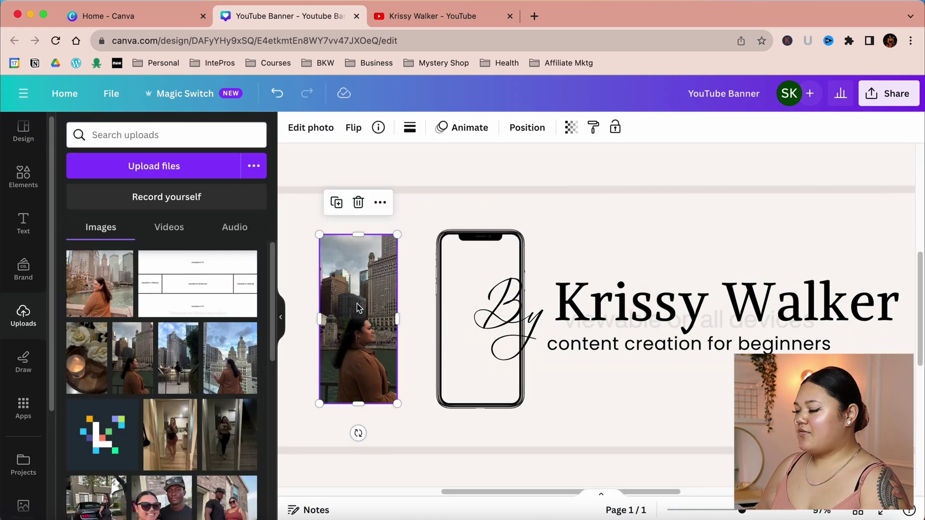
pyautogui.doubleClick(358, 340)
pyautogui.moveTo(366, 339); pyautogui.dragTo(360, 340)
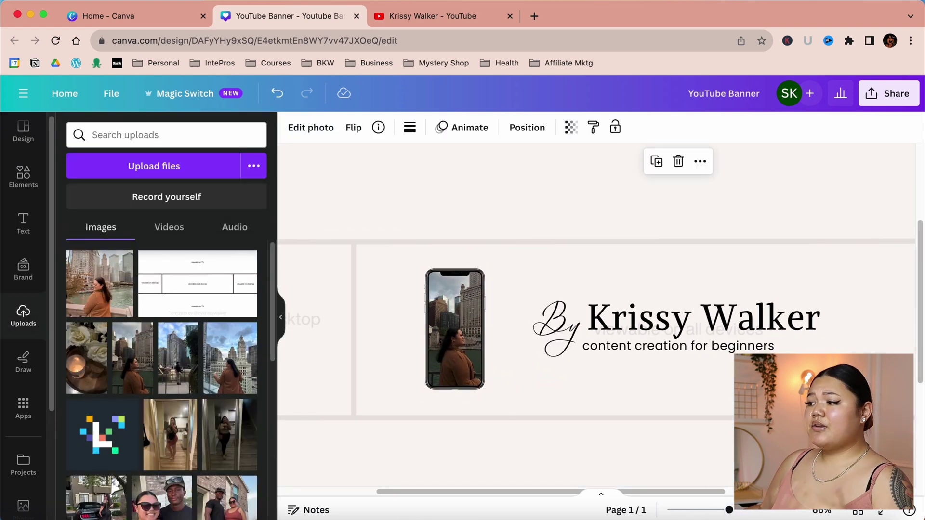
# Step: Add the scattered sparkles graphic from a 'sparkles' search and recolour it black
pyautogui.click(22, 178)
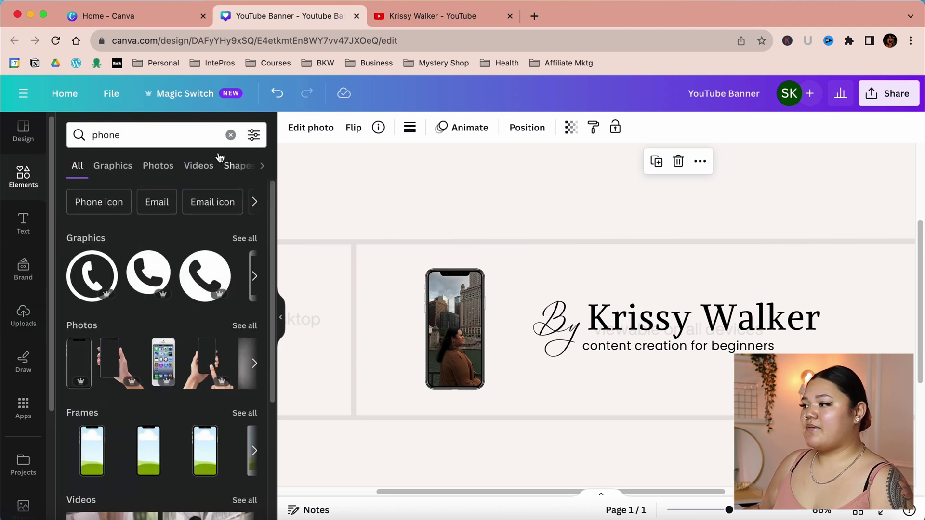
pyautogui.click(175, 140)
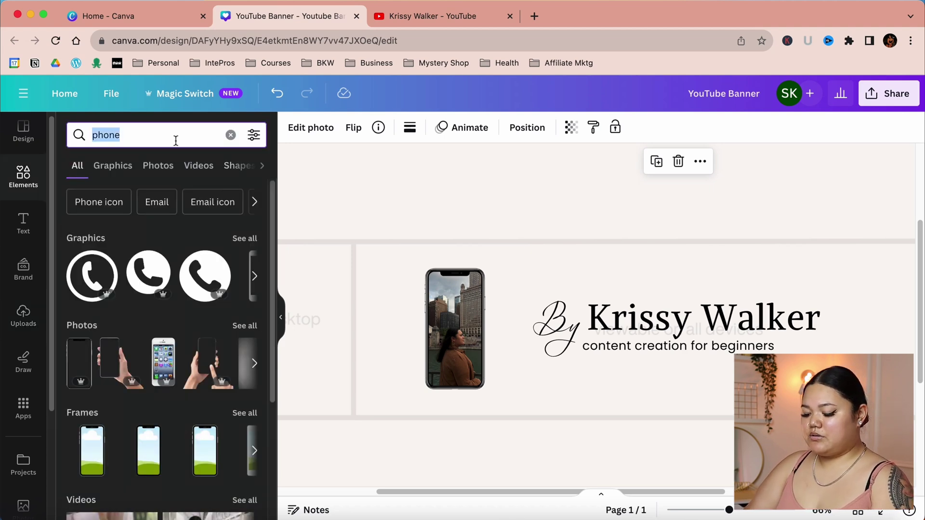
pyautogui.write('sparkles')
pyautogui.press('Return')
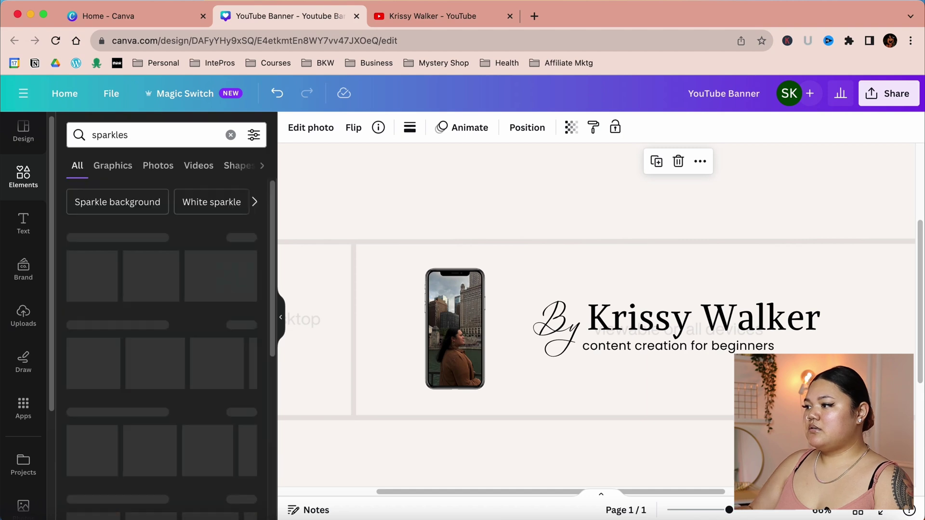
pyautogui.click(113, 165)
pyautogui.click(217, 359)
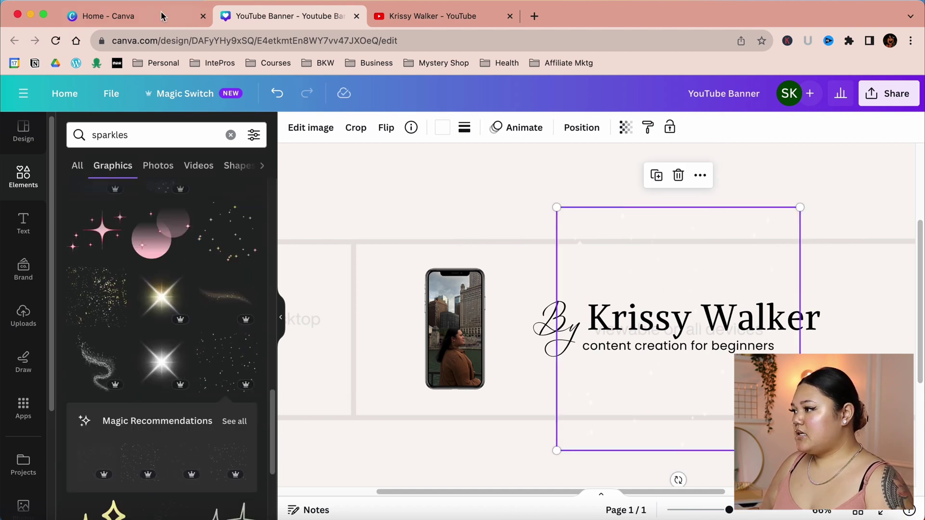
pyautogui.click(442, 128)
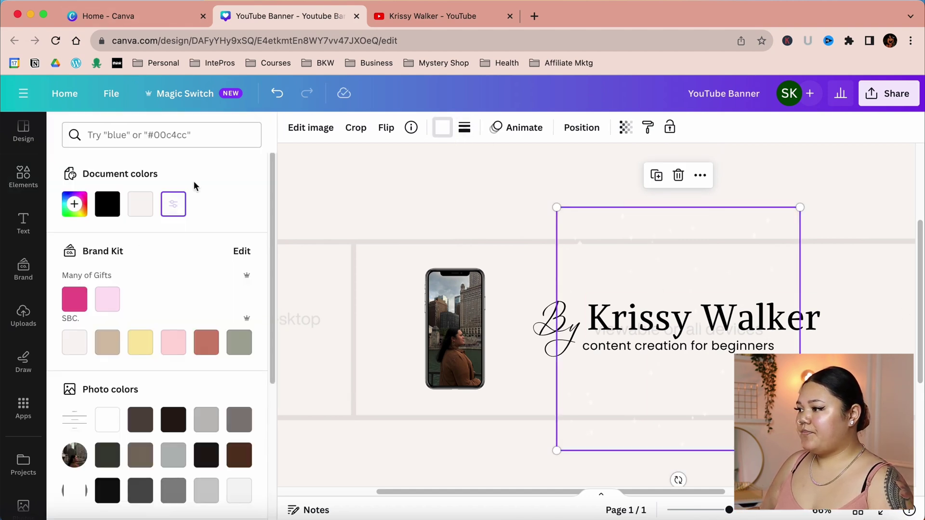
pyautogui.click(75, 211)
pyautogui.click(106, 206)
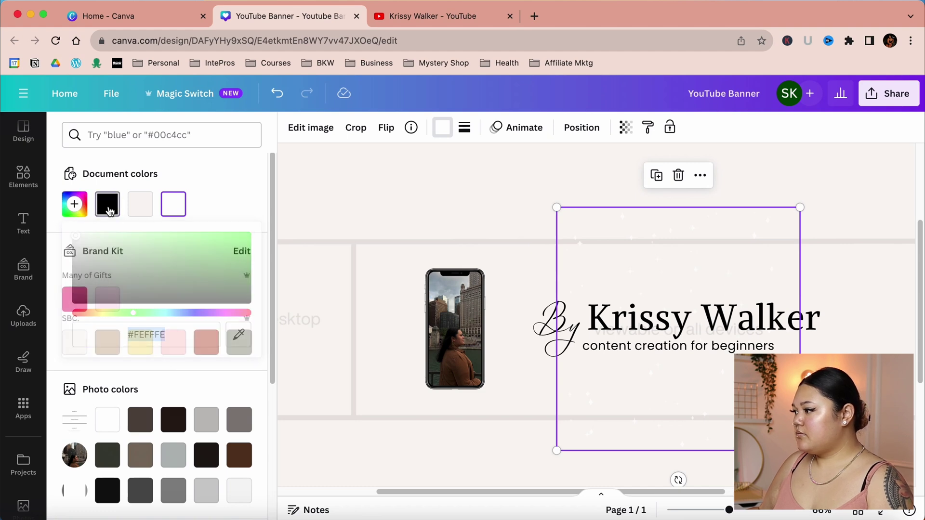
# Step: Fit the sparkle box into the central strip and place a duplicate beside it
pyautogui.moveTo(645, 400); pyautogui.dragTo(750, 351)
pyautogui.click(712, 513)
pyautogui.moveTo(694, 311); pyautogui.dragTo(733, 311)
pyautogui.rightClick(732, 311)
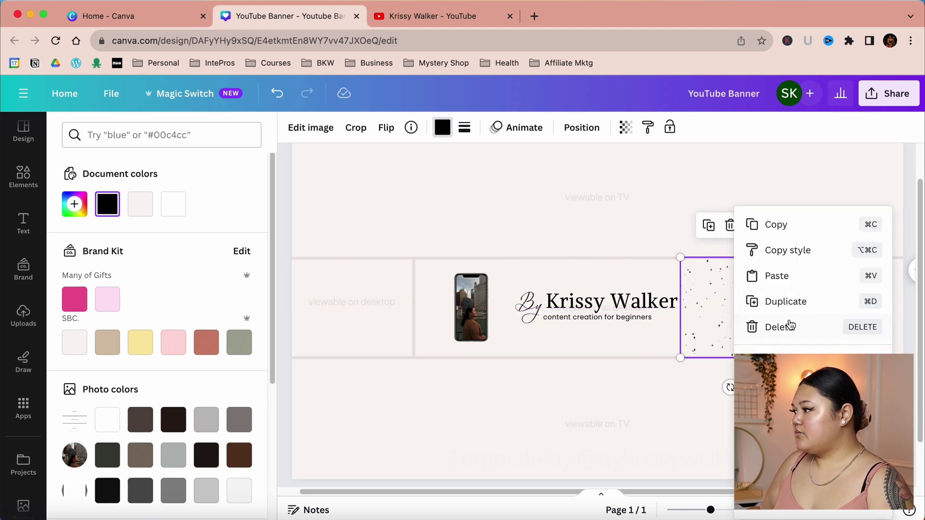
pyautogui.click(830, 302)
pyautogui.moveTo(743, 311); pyautogui.dragTo(644, 311)
# Step: Make another copy of the sparkle box and drag it across the strip
pyautogui.rightClick(641, 343)
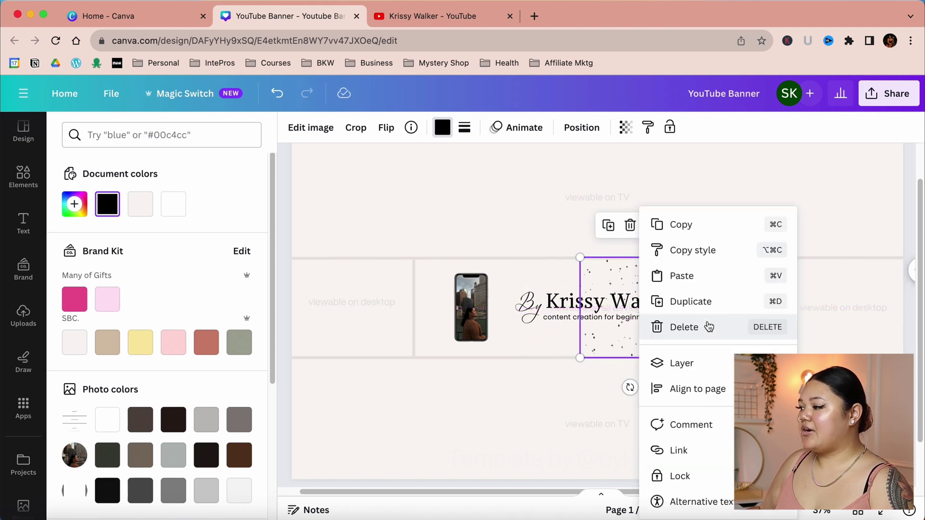
pyautogui.click(690, 301)
pyautogui.scroll(5, 592, 297)
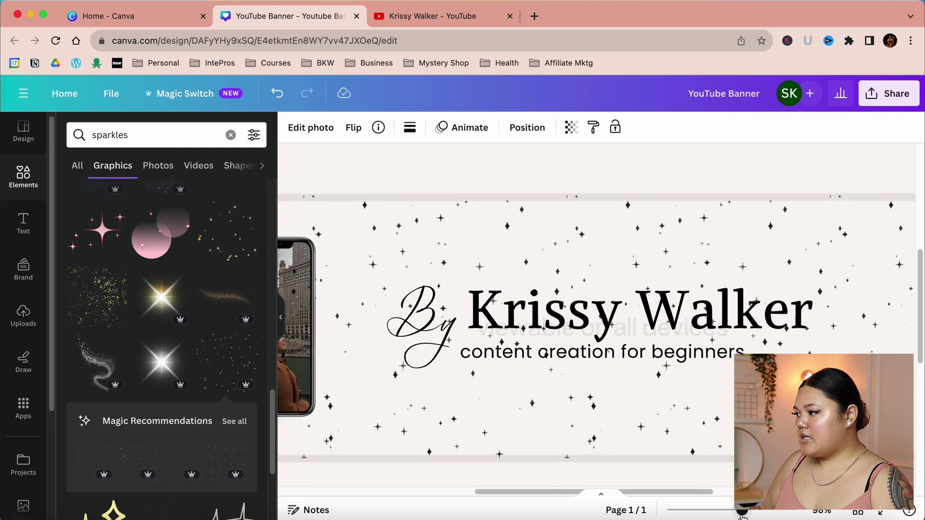
pyautogui.moveTo(554, 491); pyautogui.dragTo(431, 492)
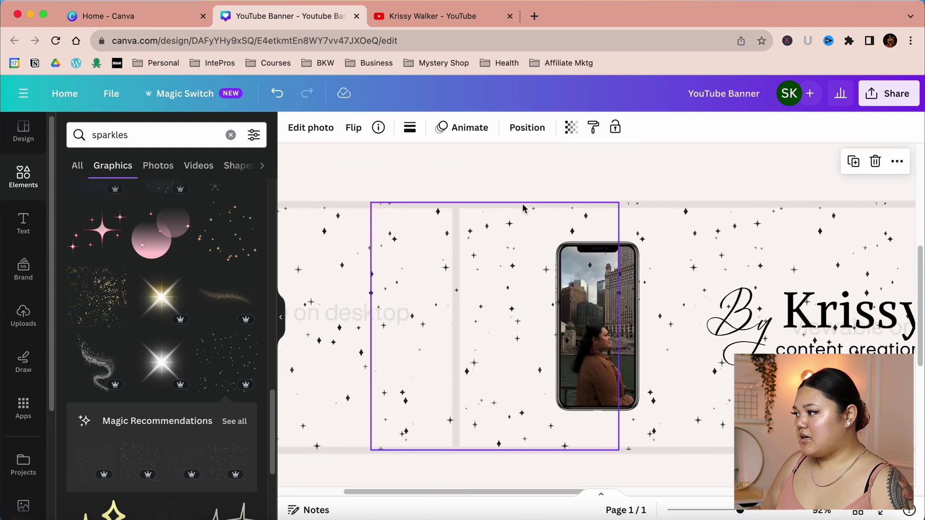
# Step: Send the sparkle tiles to the back, behind the phone mockup and byline
pyautogui.click(485, 314)
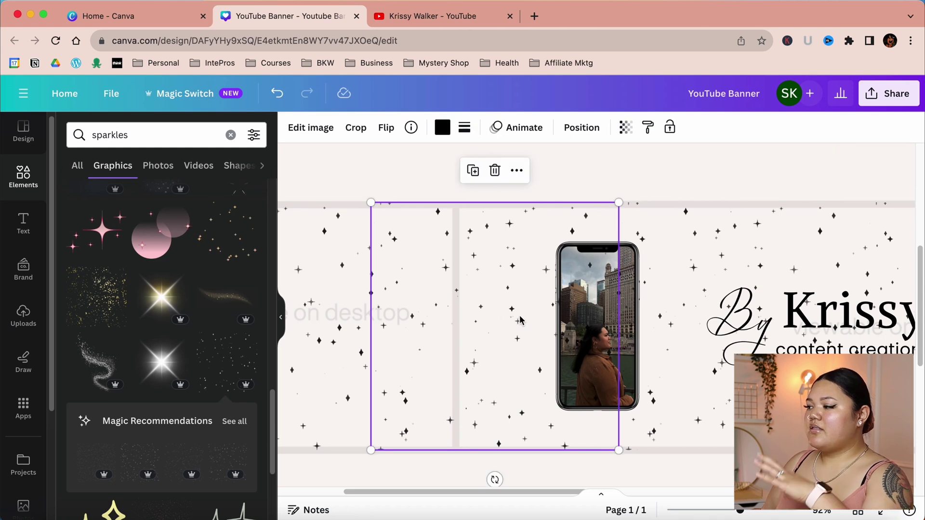
pyautogui.click(564, 132)
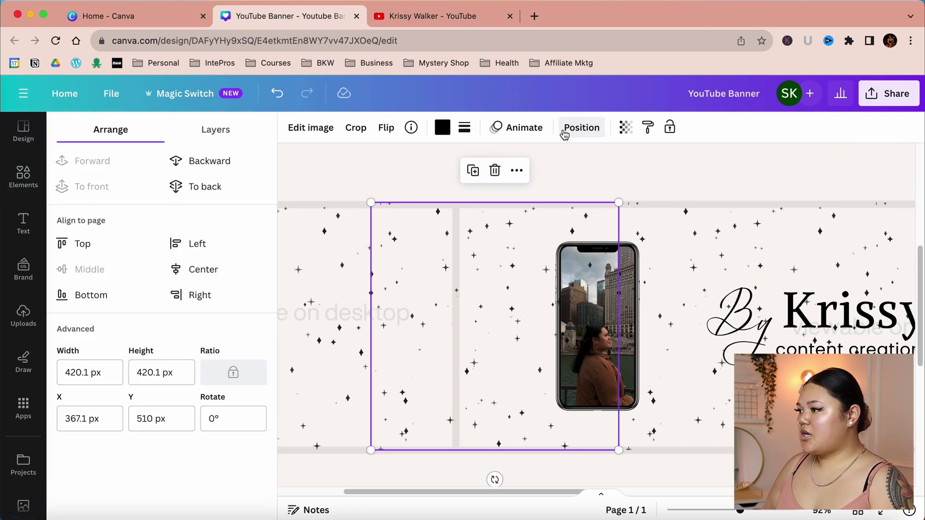
pyautogui.click(234, 161)
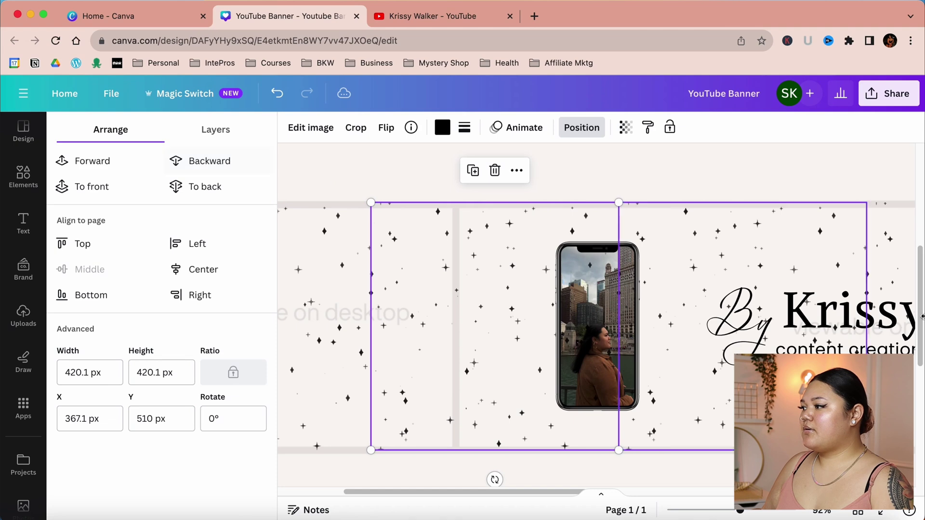
pyautogui.click(210, 191)
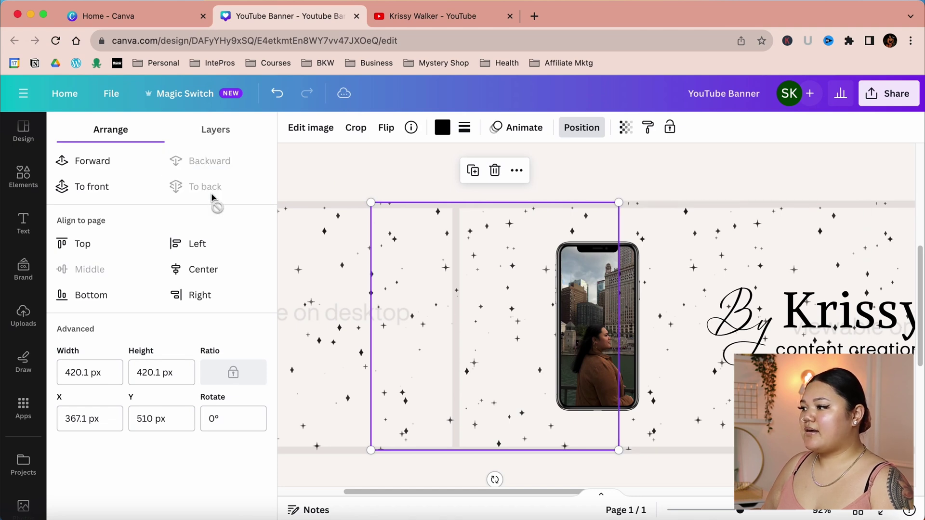
pyautogui.click(627, 257)
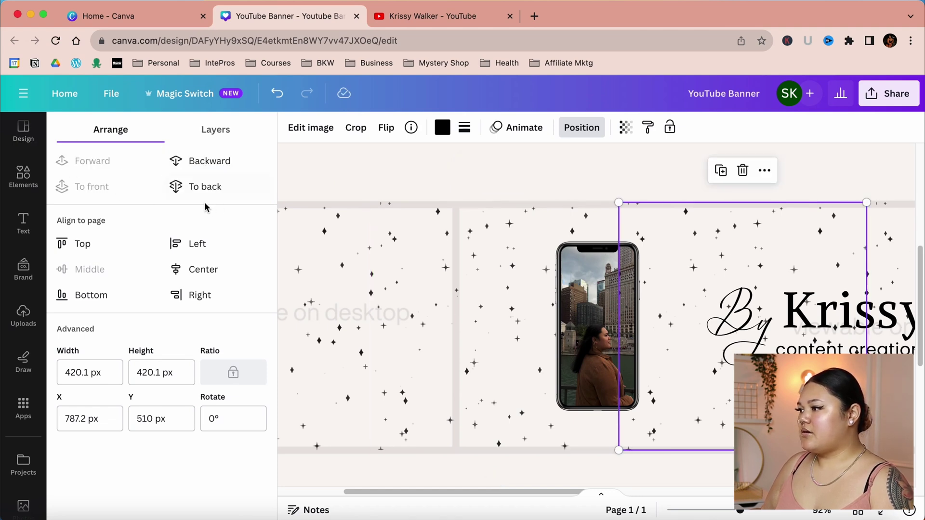
pyautogui.click(218, 186)
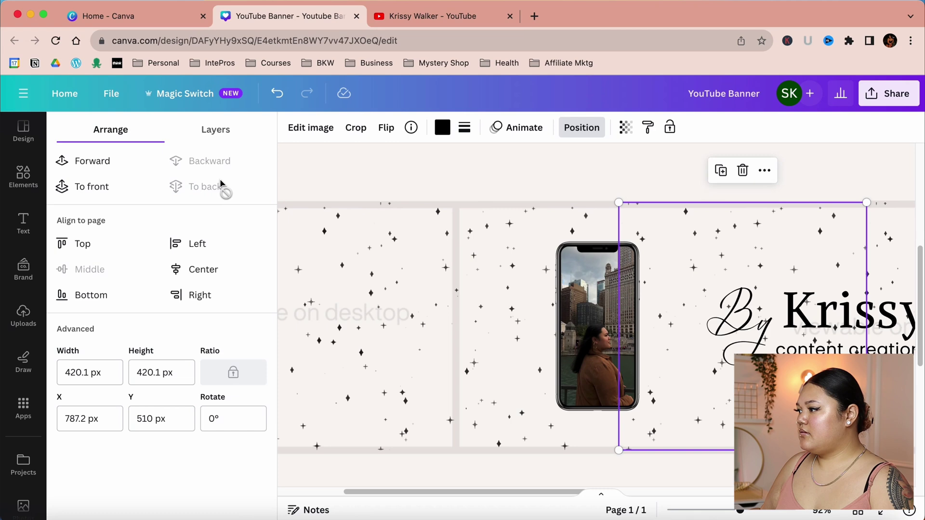
pyautogui.click(546, 175)
pyautogui.press('Escape')
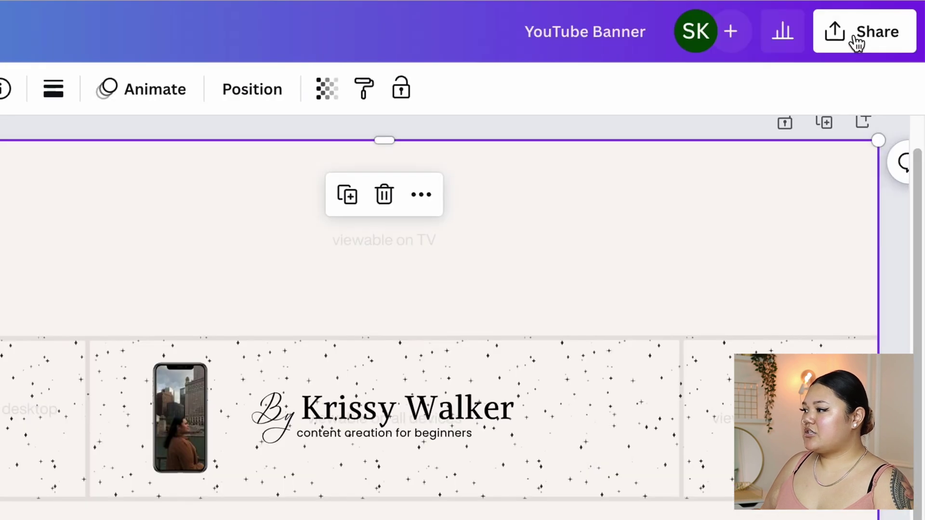
# Step: Download the banner as a PNG, then switch to the YouTube channel tab
pyautogui.click(857, 42)
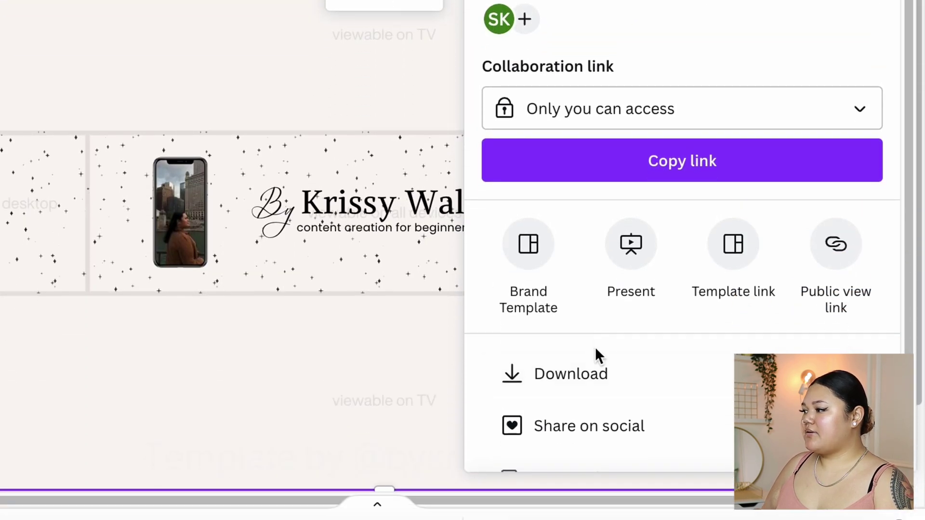
pyautogui.click(597, 391)
pyautogui.click(690, 454)
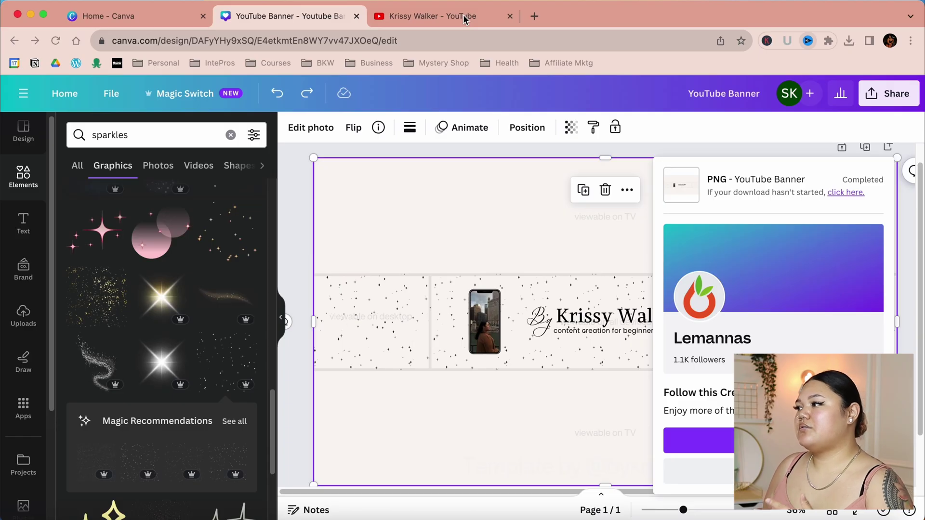
pyautogui.click(466, 18)
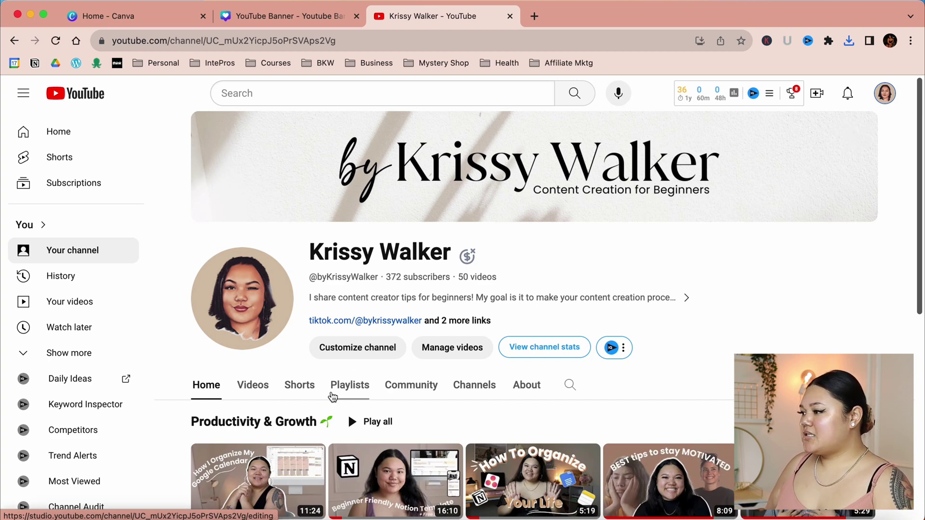
# Step: In channel customisation, open Branding and choose CHANGE for a new banner image
pyautogui.click(361, 350)
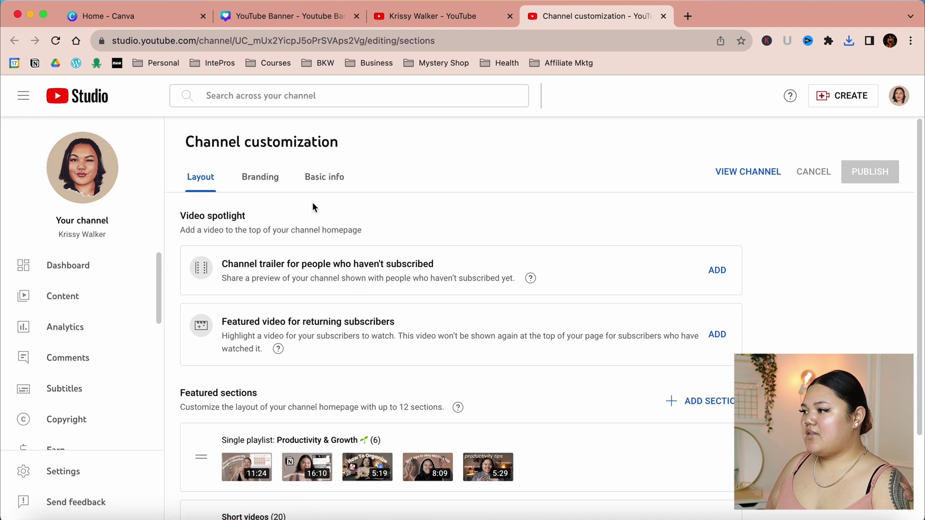
pyautogui.click(248, 176)
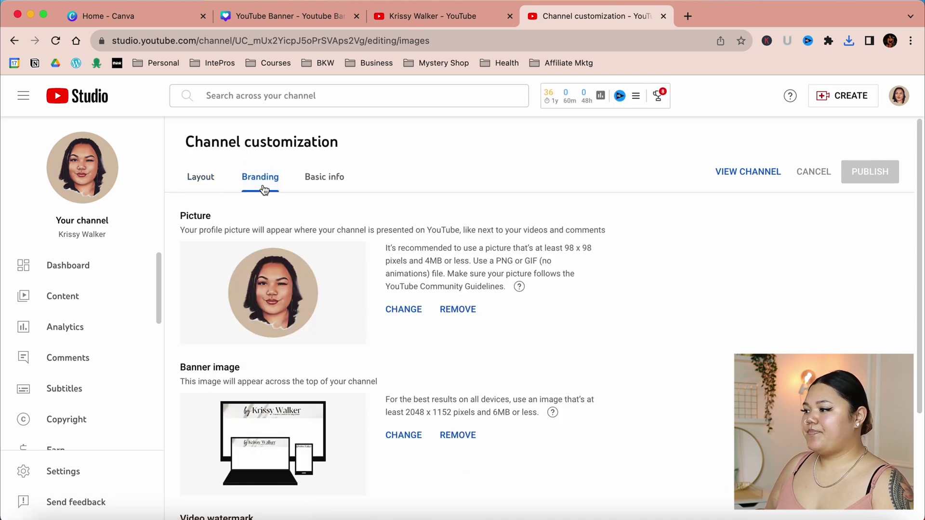
pyautogui.scroll(-3, 229, 354)
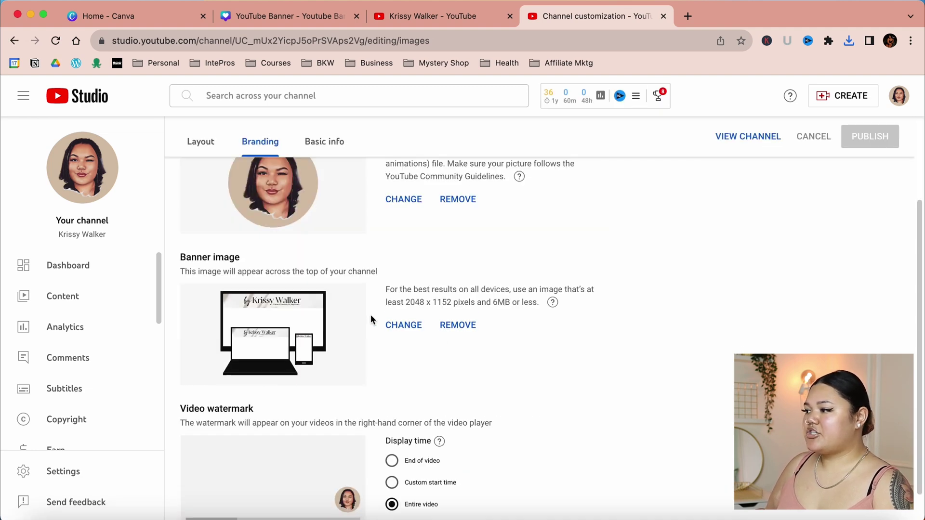
pyautogui.click(414, 330)
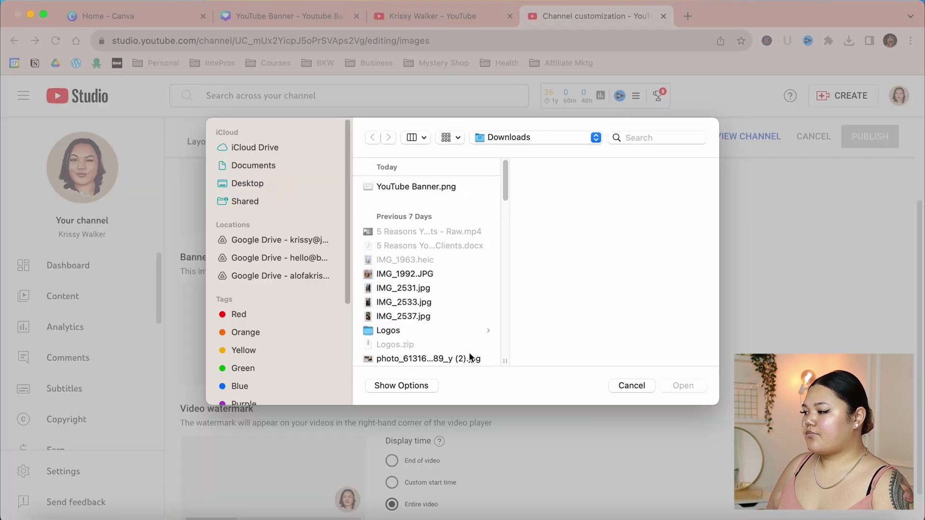
# Step: Upload the downloaded YouTube Banner.png as the channel banner image
pyautogui.click(421, 188)
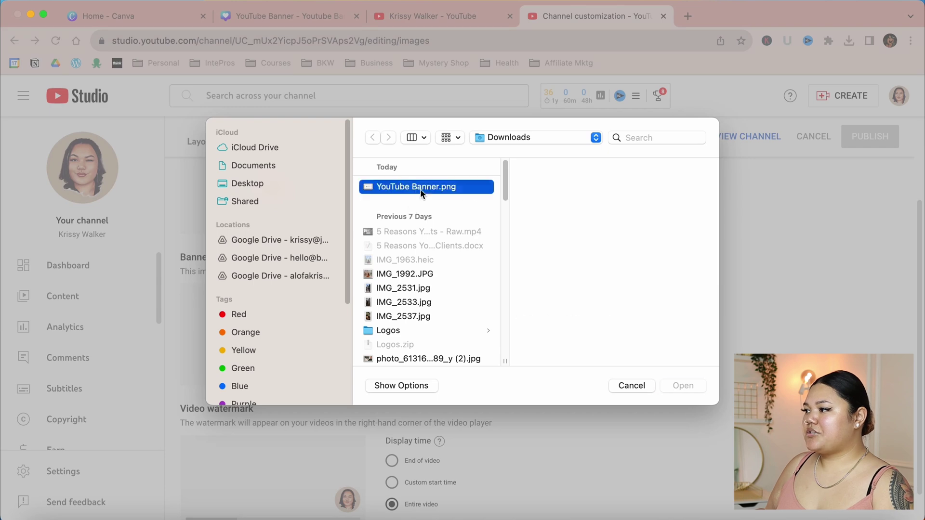
pyautogui.click(671, 384)
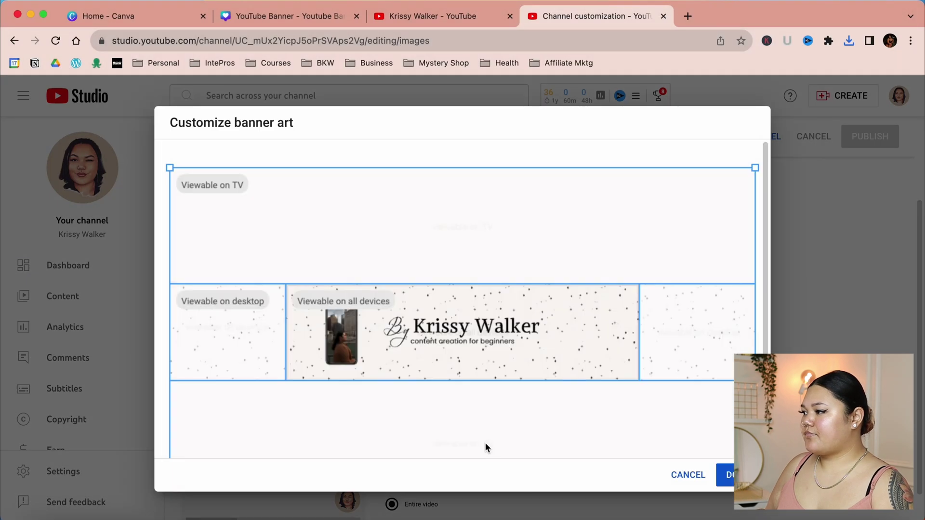
pyautogui.scroll(-2, 724, 327)
pyautogui.scroll(2, 724, 327)
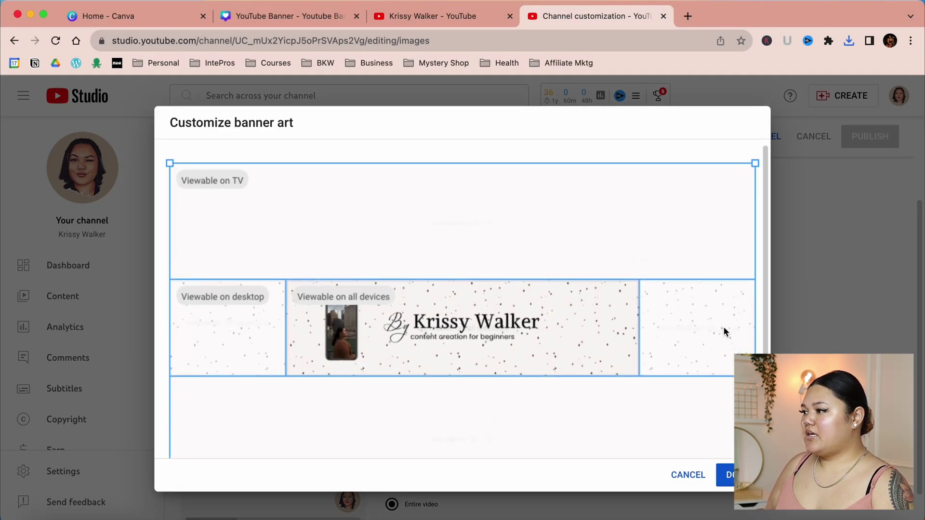
pyautogui.scroll(-2, 723, 326)
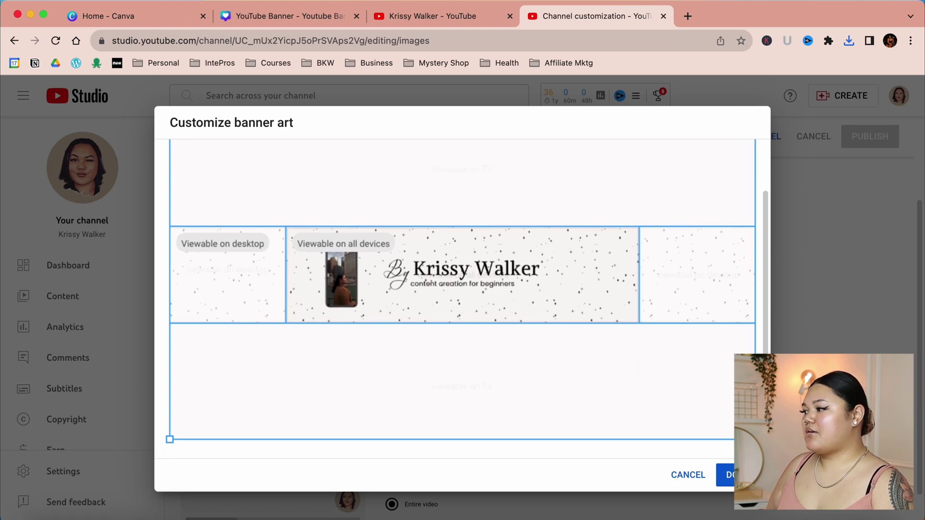
# Step: Accept the banner crop, publish it, and view the live channel page
pyautogui.click(727, 475)
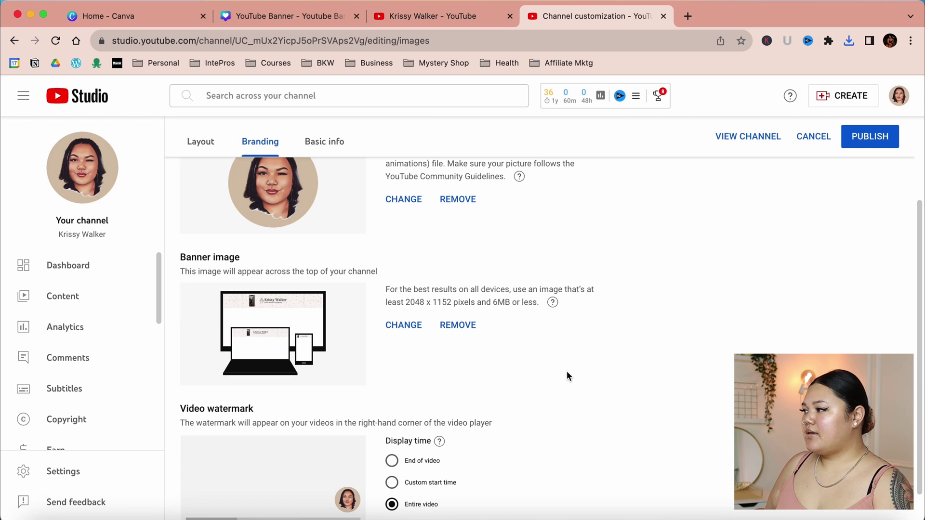
pyautogui.click(859, 143)
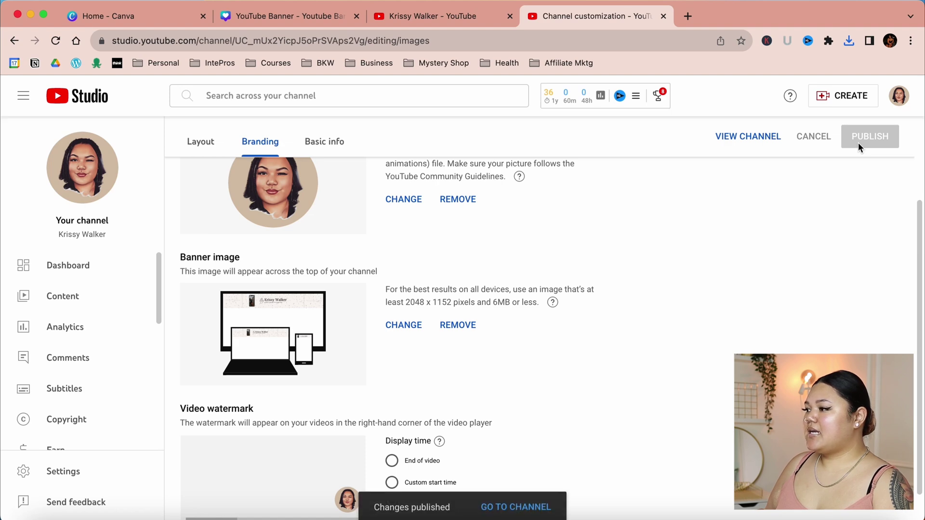
pyautogui.click(723, 137)
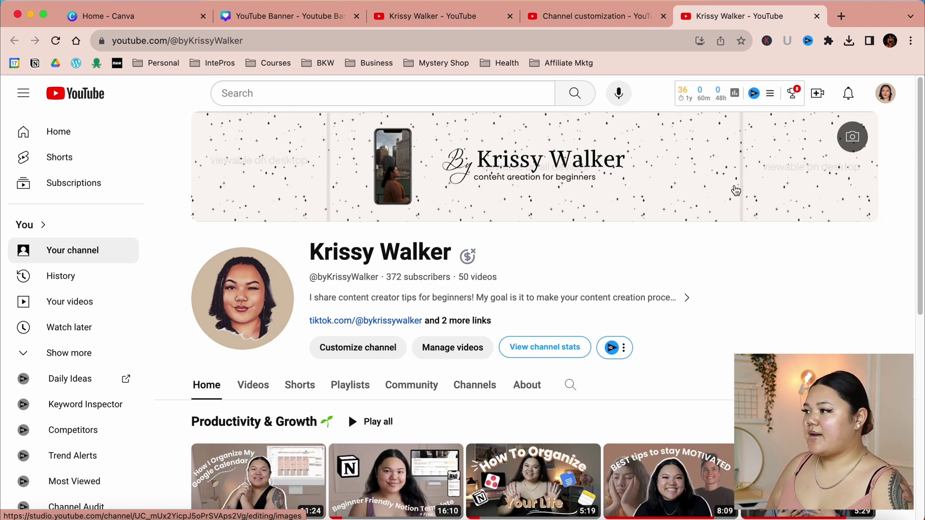
# Step: Back in Canva, remove the device-area guide image from the banner
pyautogui.click(272, 22)
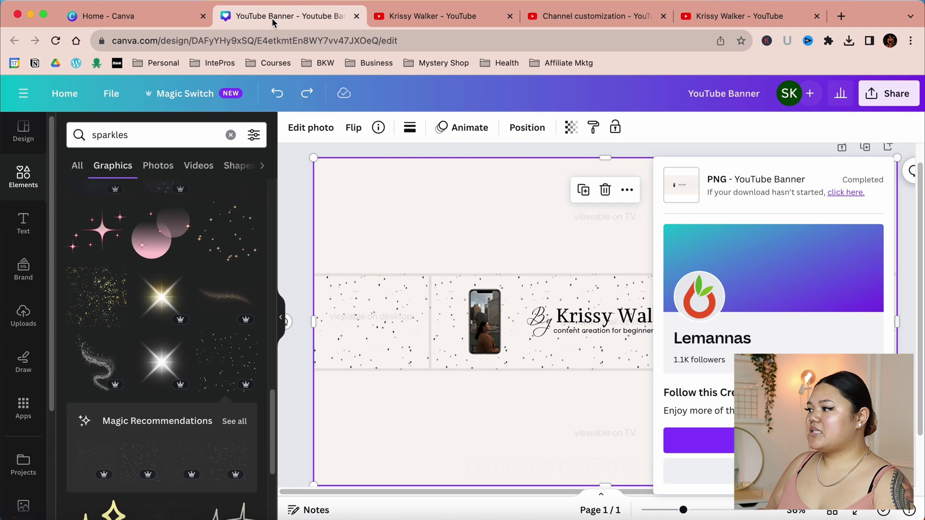
pyautogui.click(300, 250)
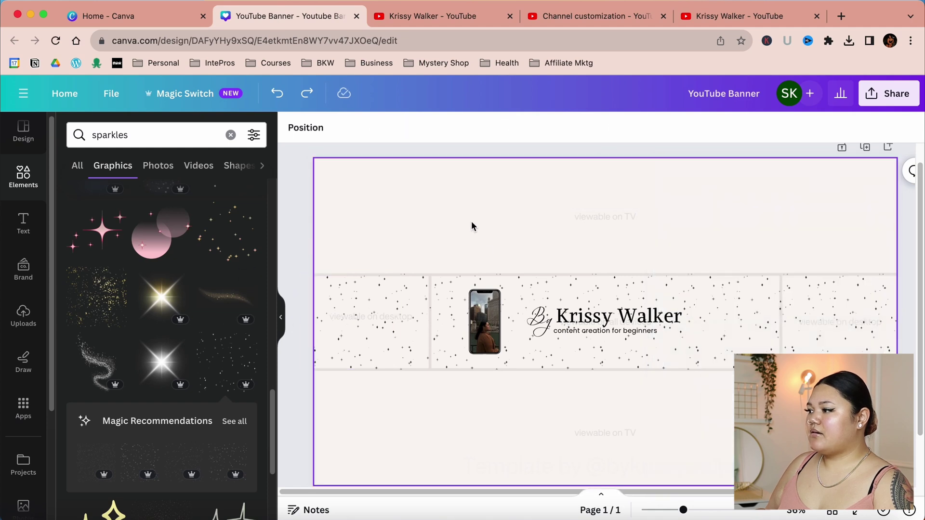
pyautogui.click(412, 232)
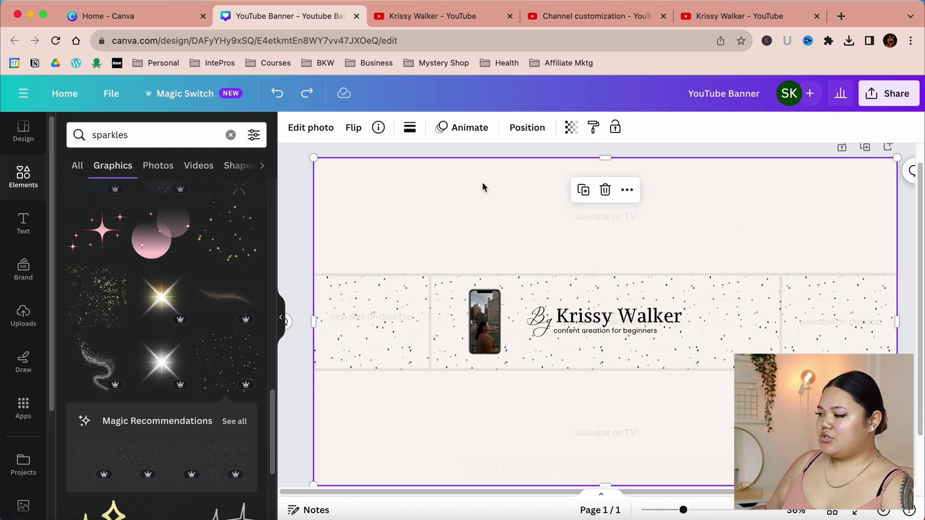
pyautogui.moveTo(476, 220); pyautogui.dragTo(442, 231)
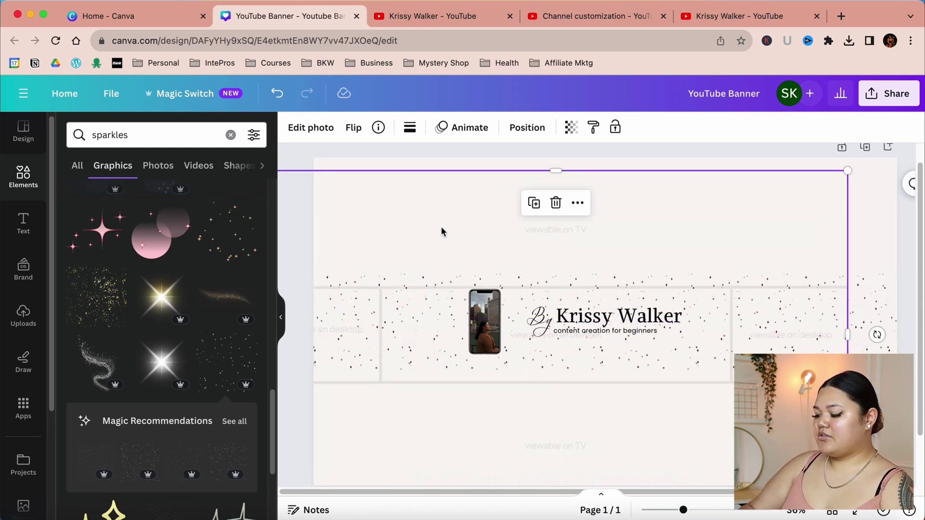
pyautogui.press('Escape')
# Step: Compare against the live channel banner, then select the byline, name and tagline group
pyautogui.press('super+5')
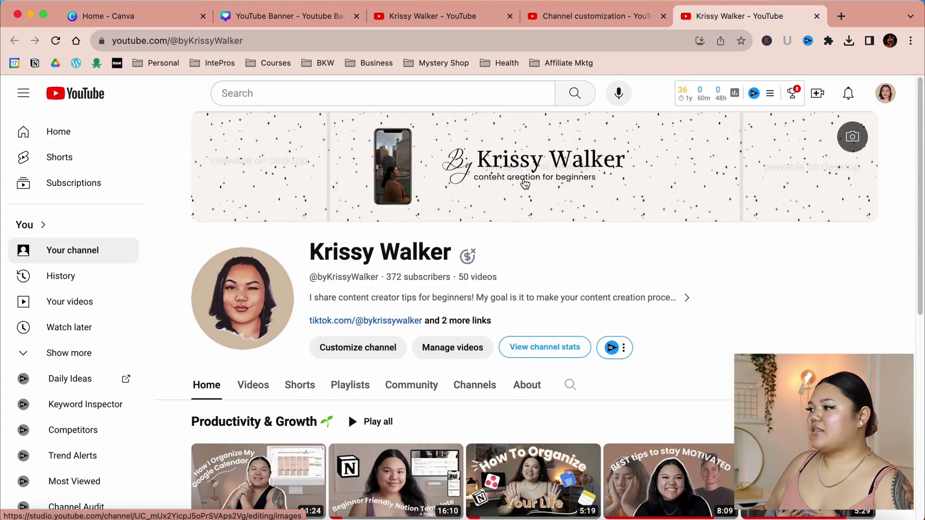
pyautogui.click(256, 14)
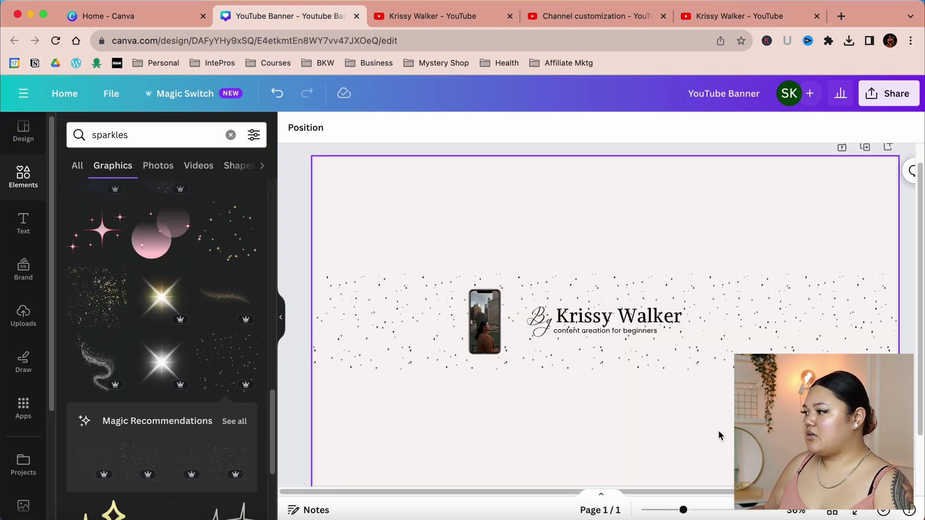
pyautogui.click(548, 328)
pyautogui.keyDown('shift'); pyautogui.click(573, 312); pyautogui.keyUp('shift')
# Step: Enlarge the byline, name and tagline block and the phone mockup photo
pyautogui.keyDown('shift'); pyautogui.click(574, 332); pyautogui.keyUp('shift')
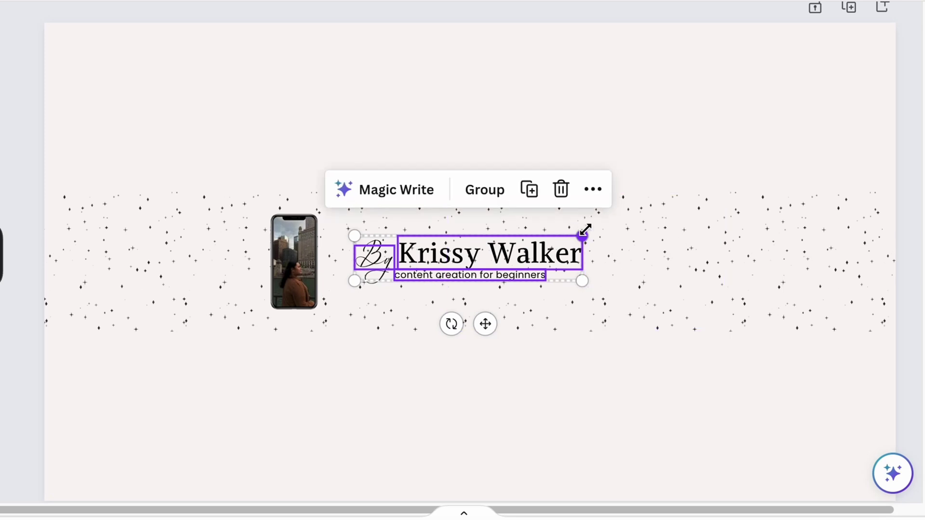
pyautogui.moveTo(584, 231); pyautogui.dragTo(655, 221)
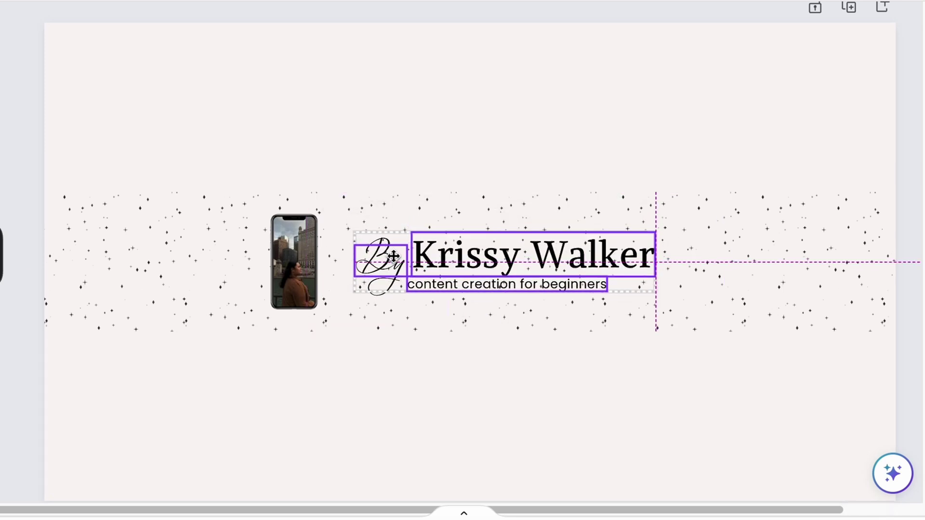
pyautogui.click(297, 251)
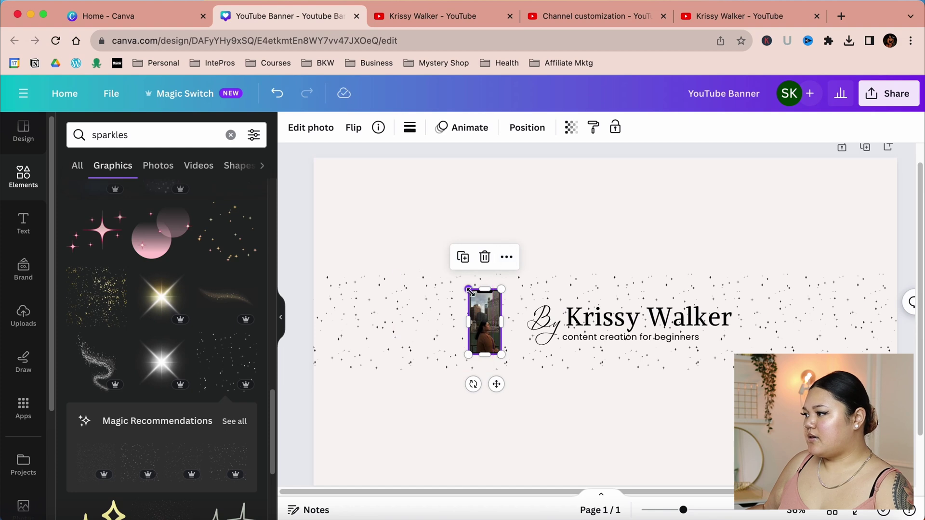
pyautogui.moveTo(469, 290); pyautogui.dragTo(457, 266)
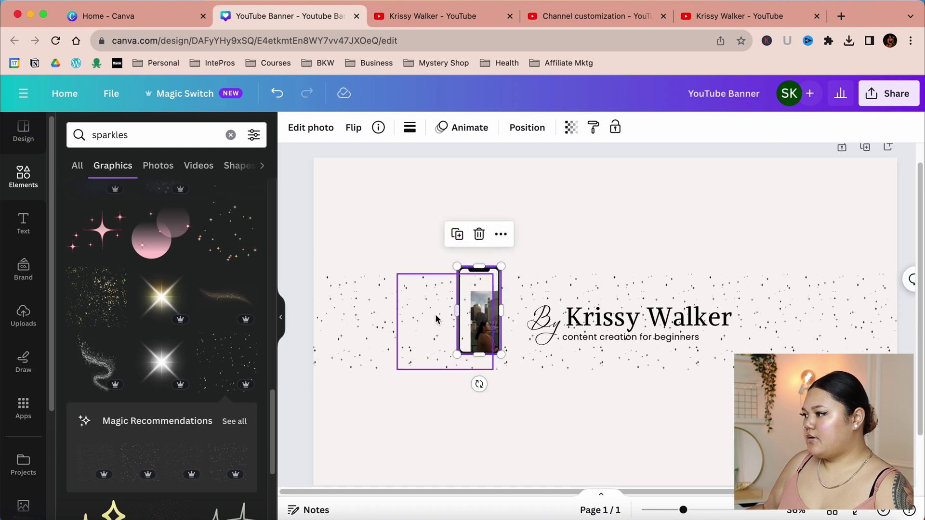
# Step: At about 72% zoom, resize and move the phone mockup left beside the text
pyautogui.moveTo(683, 510); pyautogui.dragTo(705, 510)
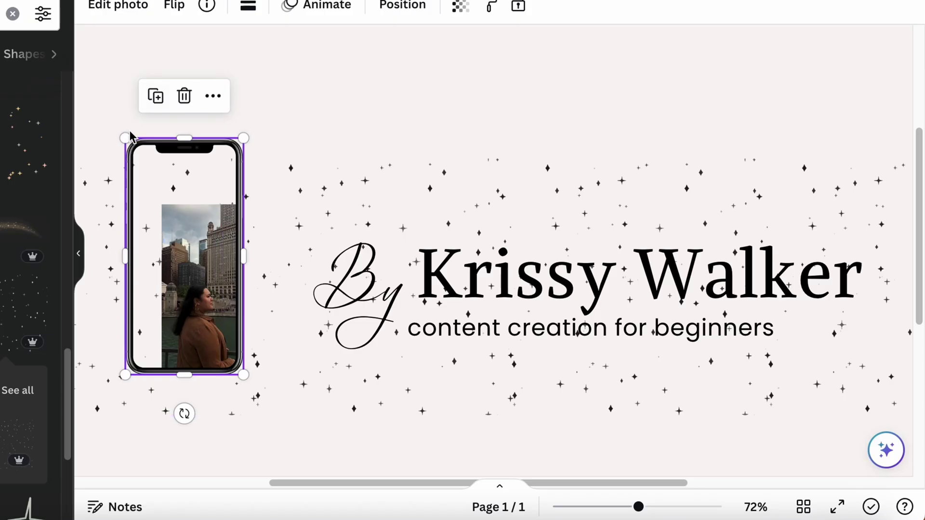
pyautogui.moveTo(316, 229); pyautogui.dragTo(342, 279)
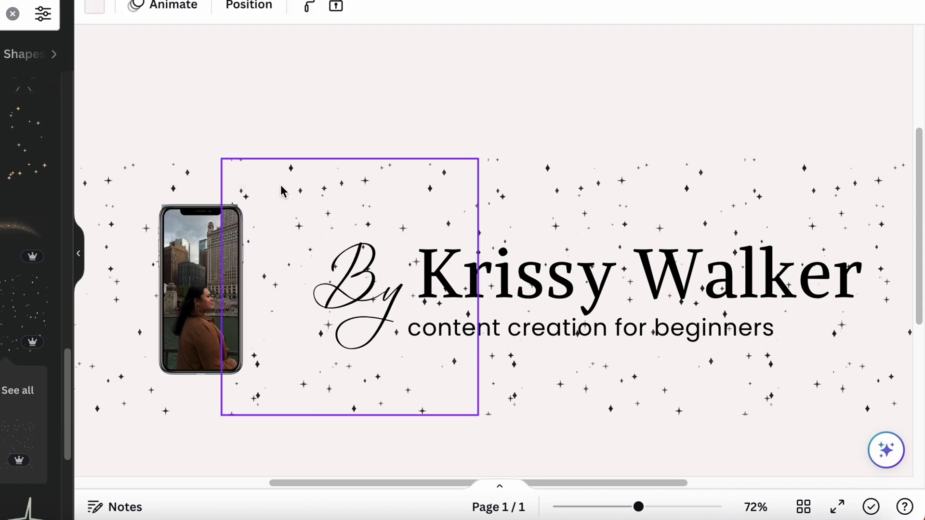
pyautogui.moveTo(283, 193); pyautogui.dragTo(421, 175)
pyautogui.click(242, 207)
pyautogui.moveTo(244, 204); pyautogui.dragTo(324, 120)
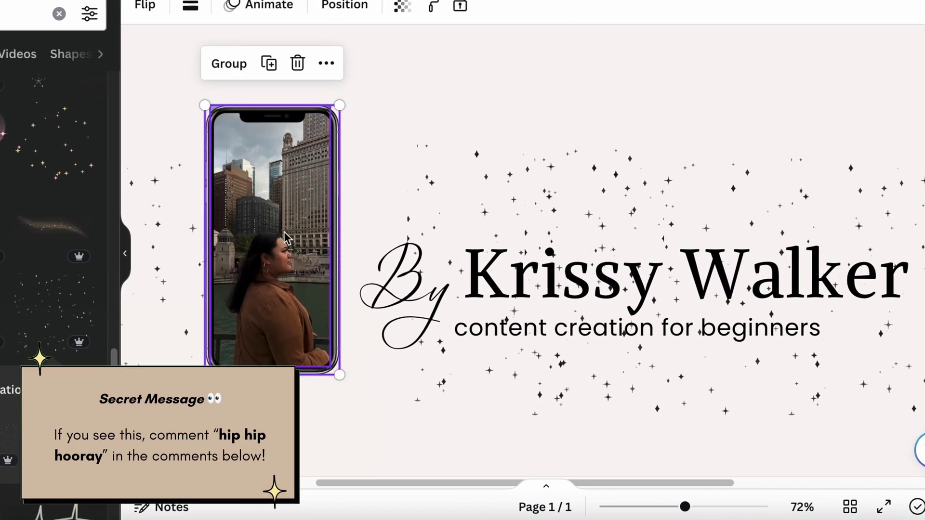
pyautogui.scroll(-3, 688, 249)
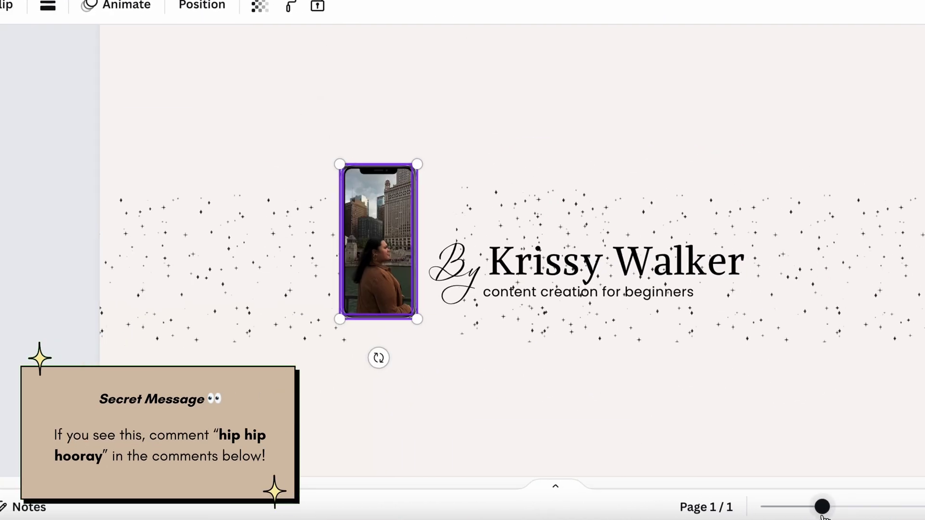
pyautogui.moveTo(392, 192); pyautogui.dragTo(302, 247)
pyautogui.moveTo(610, 208); pyautogui.dragTo(384, 217)
# Step: Enlarge the byline, name and tagline group to fill the space beside the phone
pyautogui.click(572, 212)
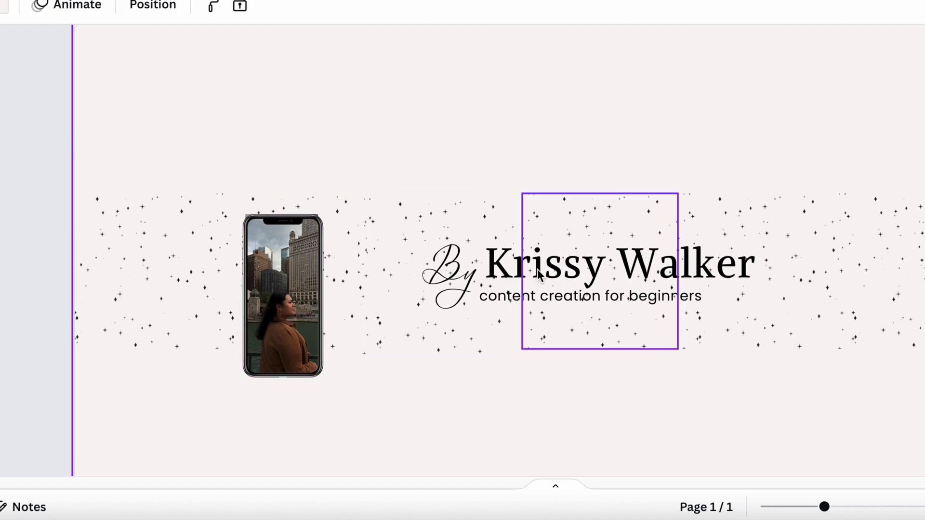
pyautogui.click(450, 267)
pyautogui.keyDown('shift'); pyautogui.click(516, 258); pyautogui.keyUp('shift')
pyautogui.keyDown('shift'); pyautogui.click(512, 299); pyautogui.keyUp('shift')
pyautogui.moveTo(418, 238); pyautogui.dragTo(371, 227)
# Step: Download the updated banner as PNG, YouTube Banner (1).png, and return to channel customization
pyautogui.click(897, 94)
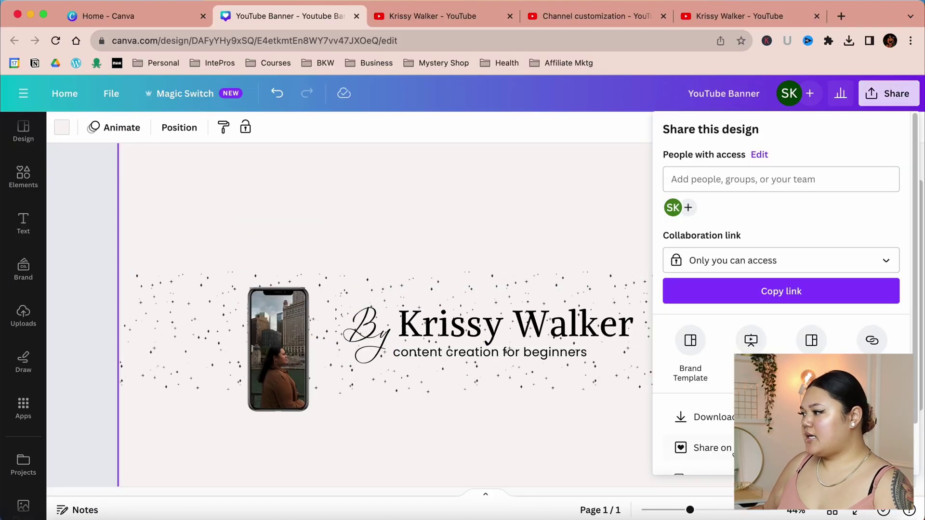
pyautogui.click(708, 418)
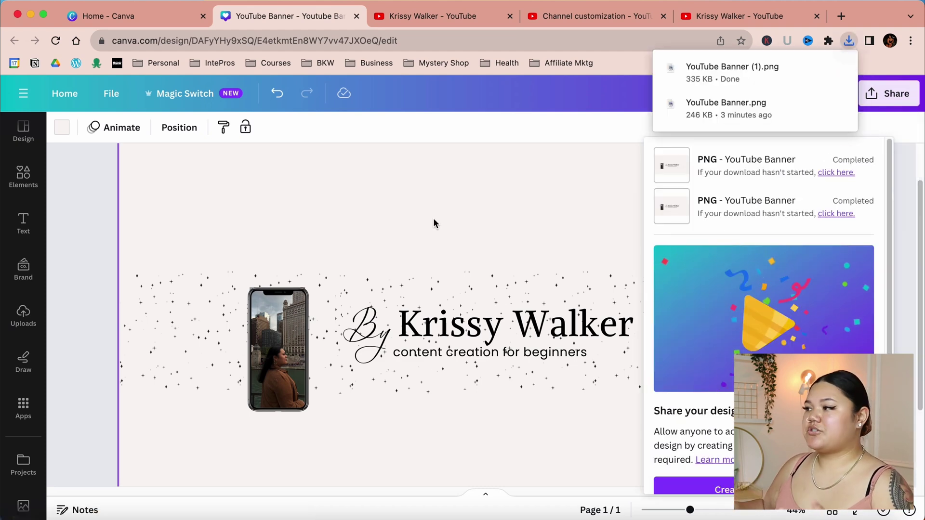
pyautogui.click(665, 19)
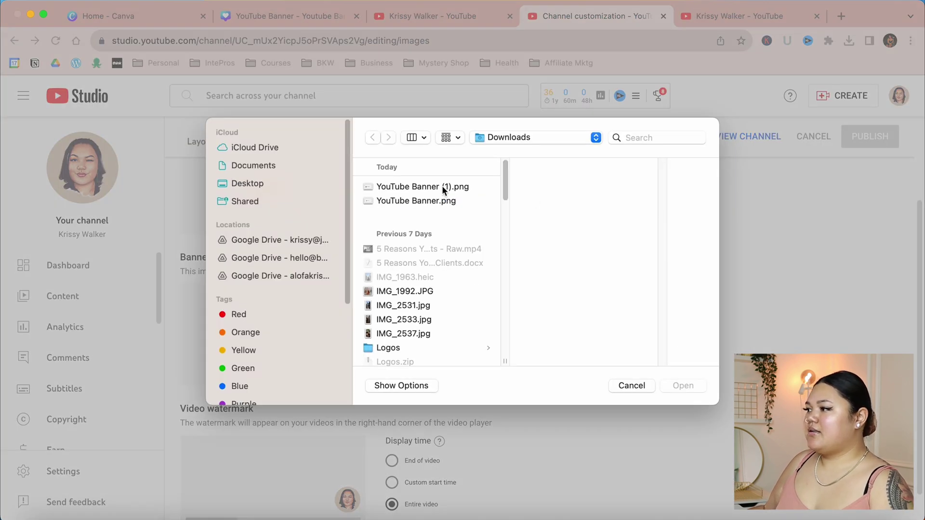
# Step: Set YouTube Banner (1).png as the banner with the default crop and view the channel
pyautogui.click(445, 188)
pyautogui.click(685, 385)
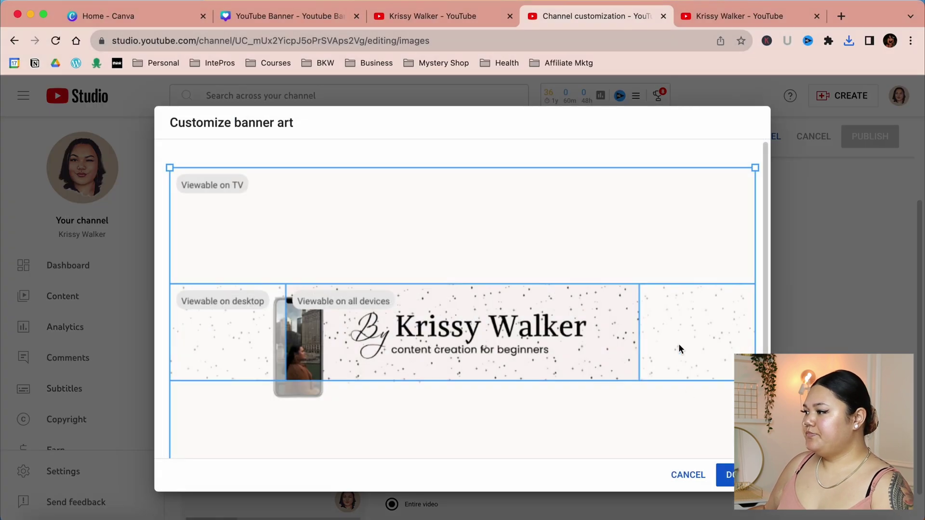
pyautogui.click(731, 477)
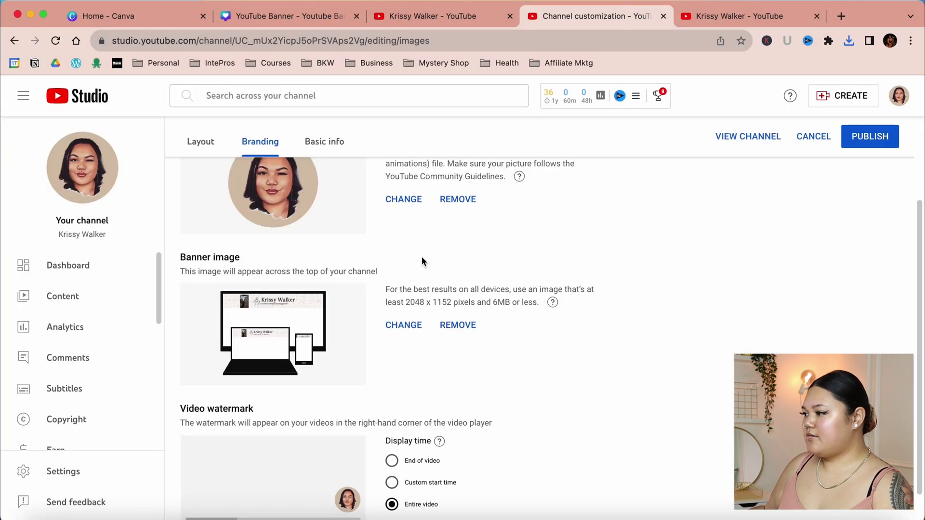
pyautogui.click(755, 139)
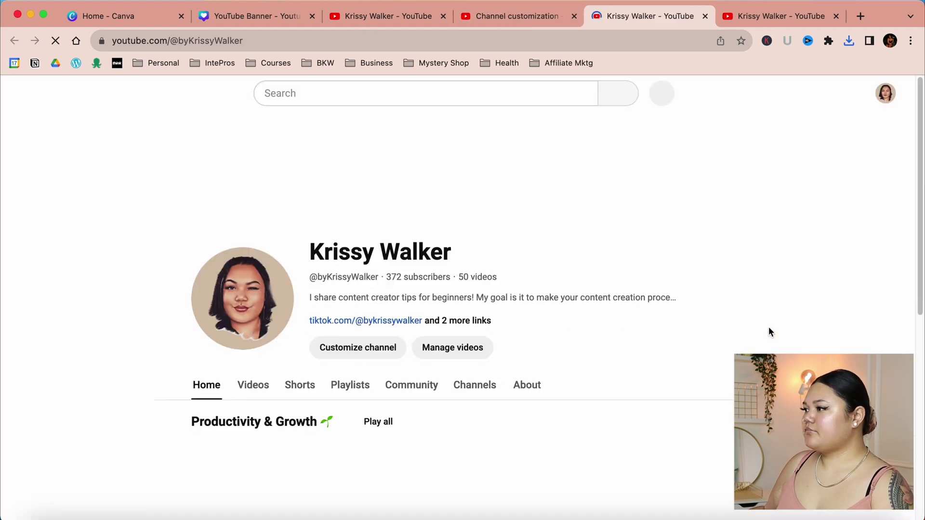